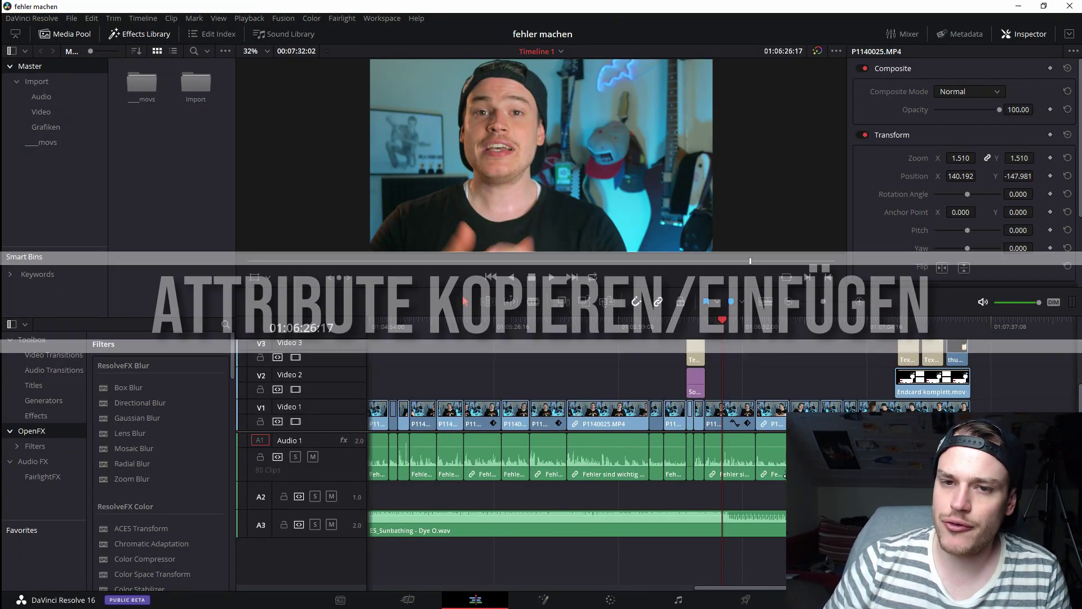
- Find the 1.510 punched-in P1140025.MP4 clip, select it, then select the following full-frame clip
key("ctrl+minus")
left_click(525, 327)
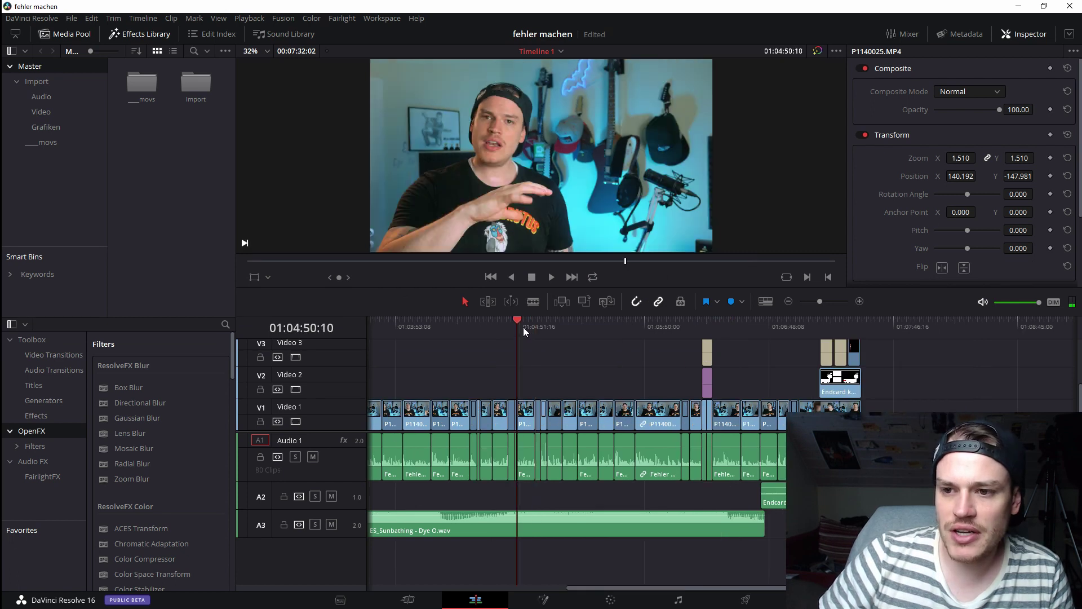
mouse_move(516, 327)
left_mouse_down()
mouse_move(502, 327)
mouse_move(540, 327)
left_mouse_up()
key("ctrl+equal")
key("ctrl+equal")
left_click(637, 327)
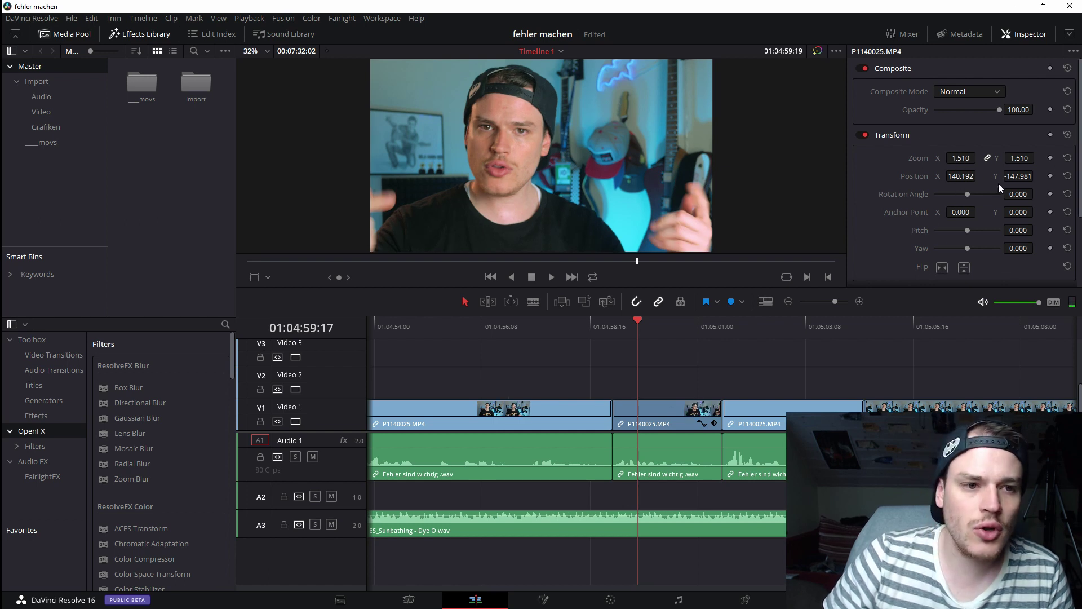
left_click(668, 421)
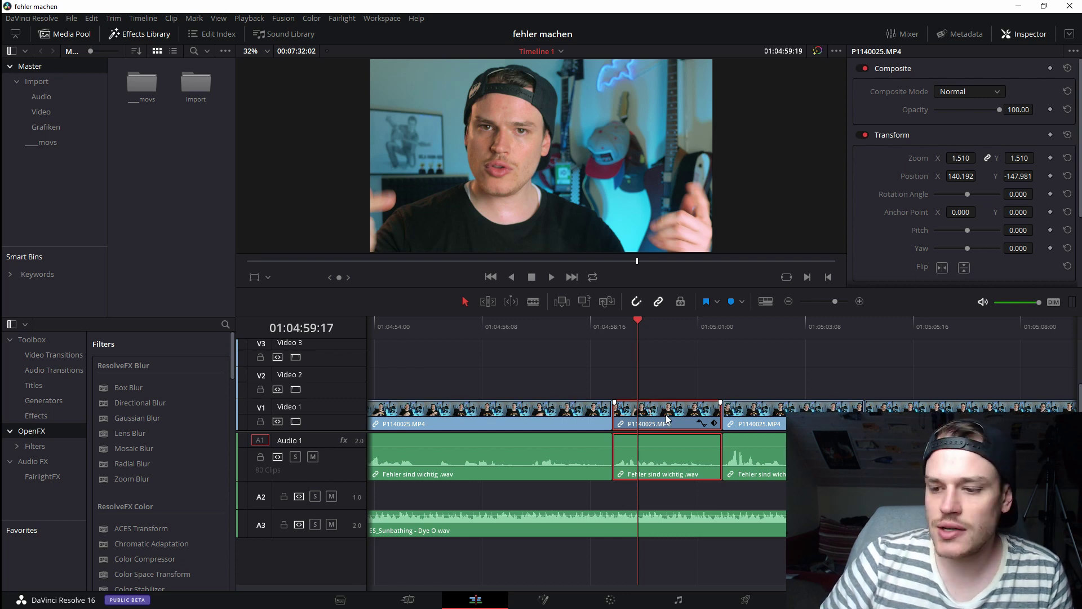
left_click(766, 326)
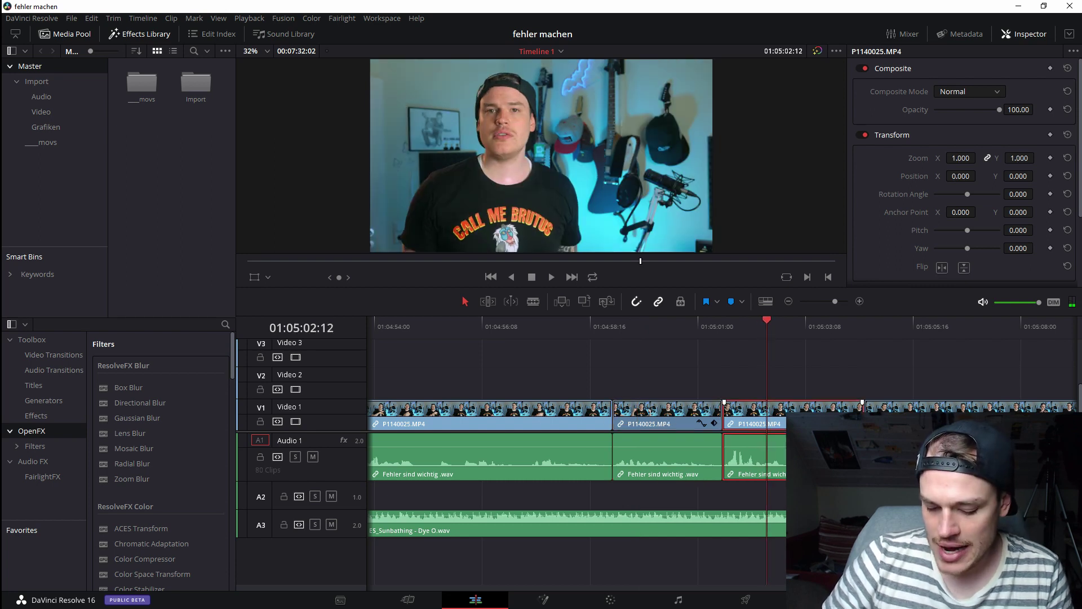
- Try pasting the zoom and position onto the next clip, then undo it and cancel a second paste
key("alt+v")
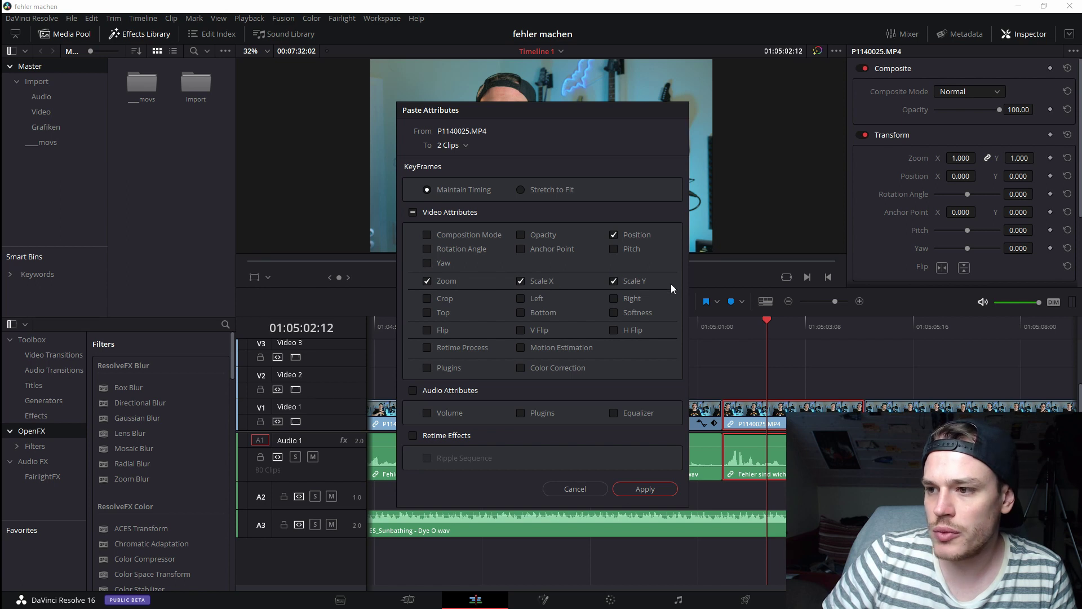
left_click(644, 488)
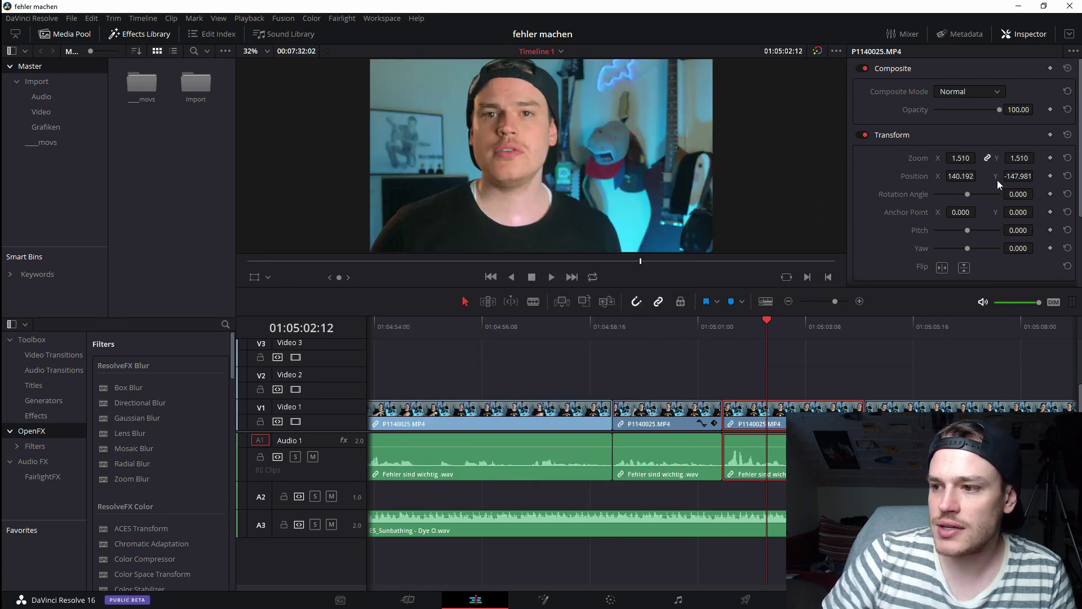
key("ctrl+z")
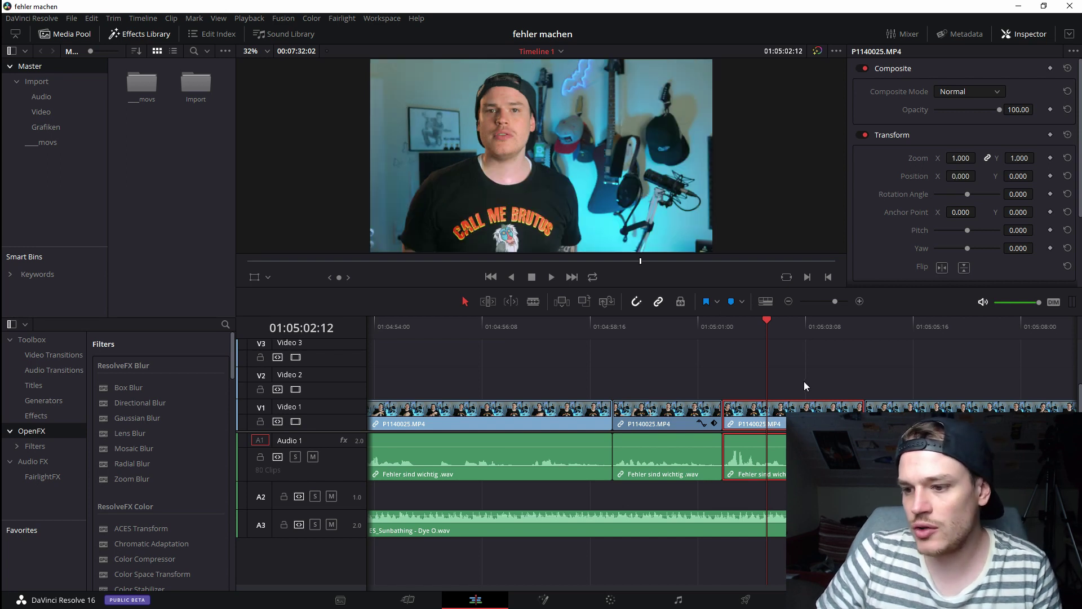
key("alt+v")
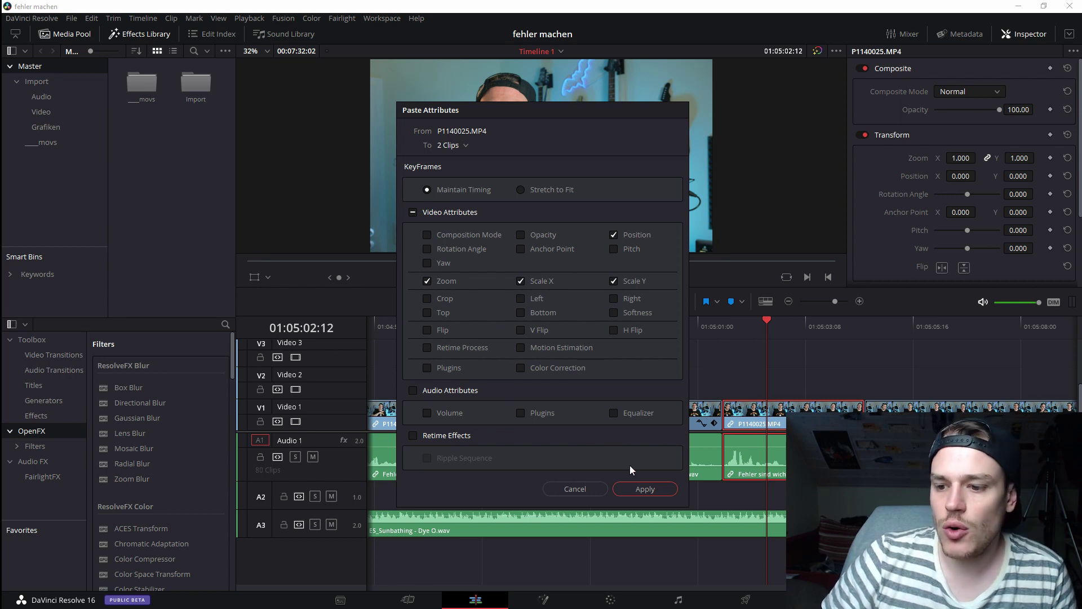
left_click(574, 489)
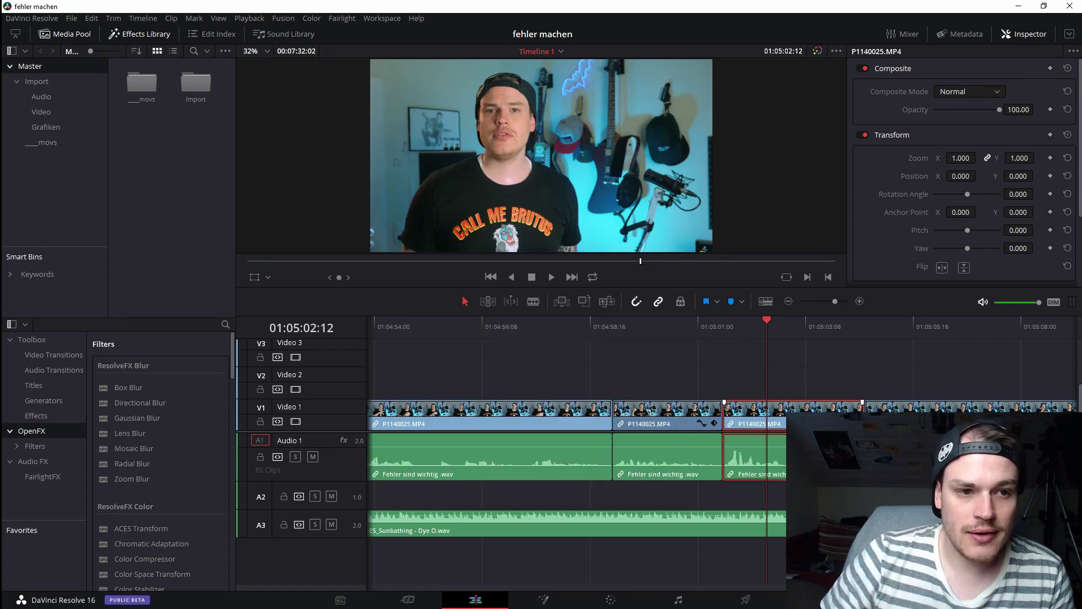
- Reselect the third clip and paste zoom 1.510 and position 140.192 / -147.981 onto it
left_click(661, 446)
left_click(783, 420)
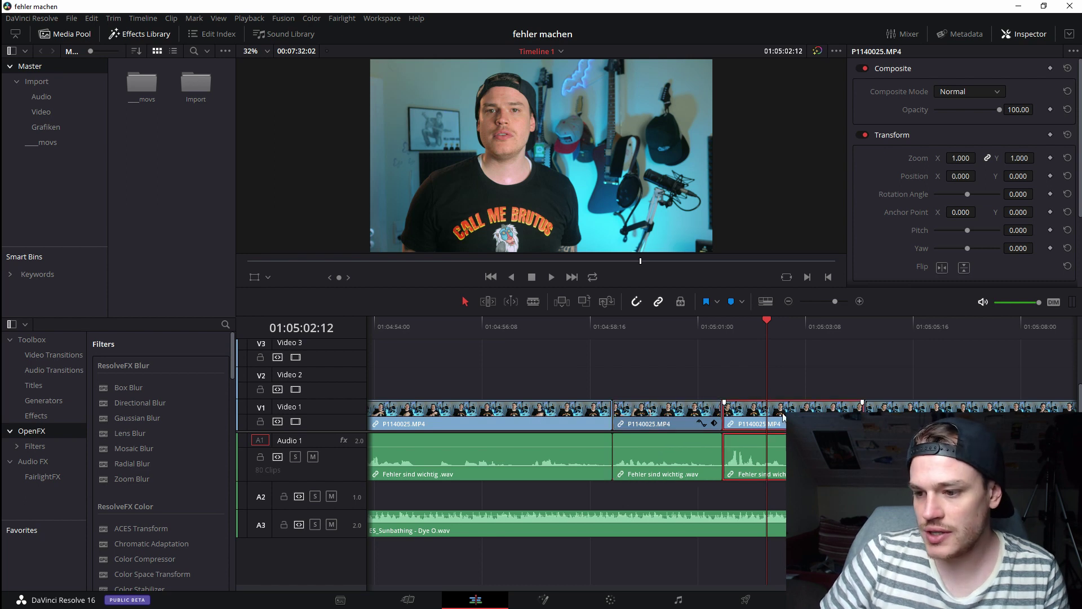
key("alt+v")
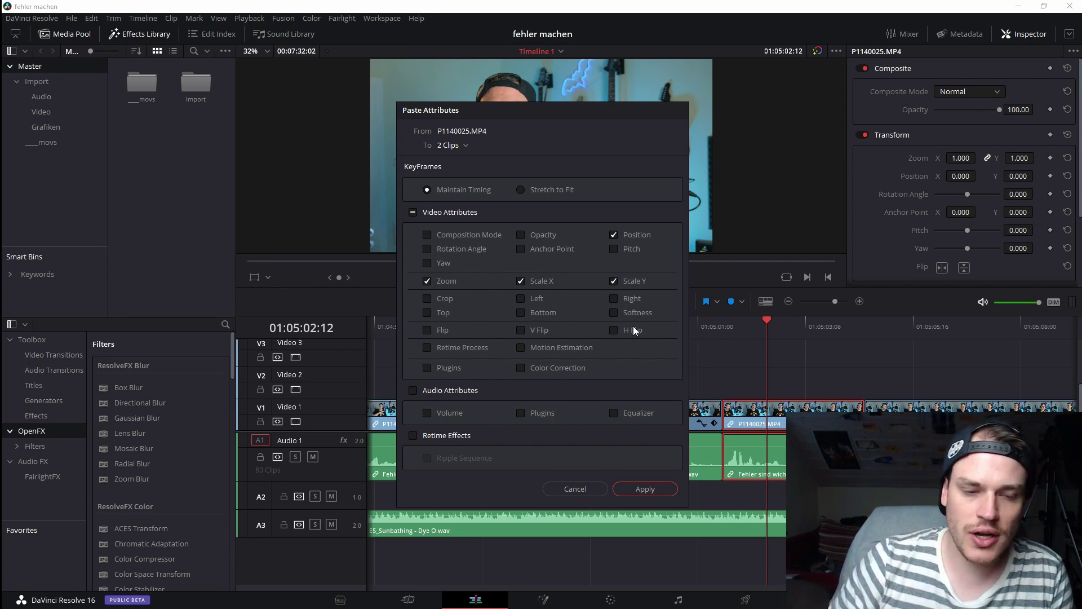
left_click(632, 496)
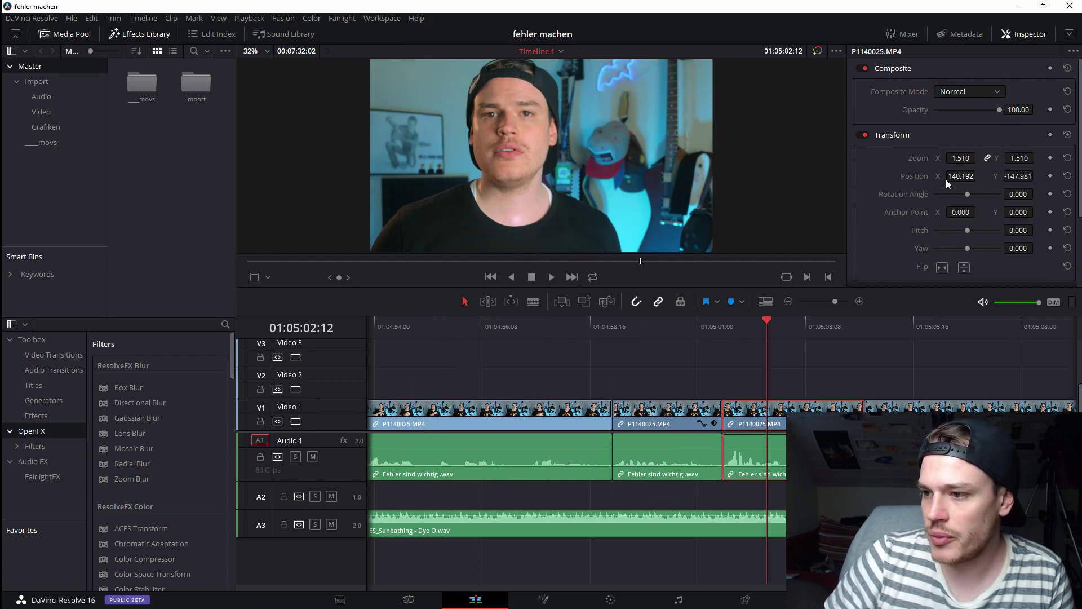
- Return to the 1.230 zoom framing at 7, -123, then drag the image in the Transform overlay and undo the move
scroll(807, 383, "down", 3)
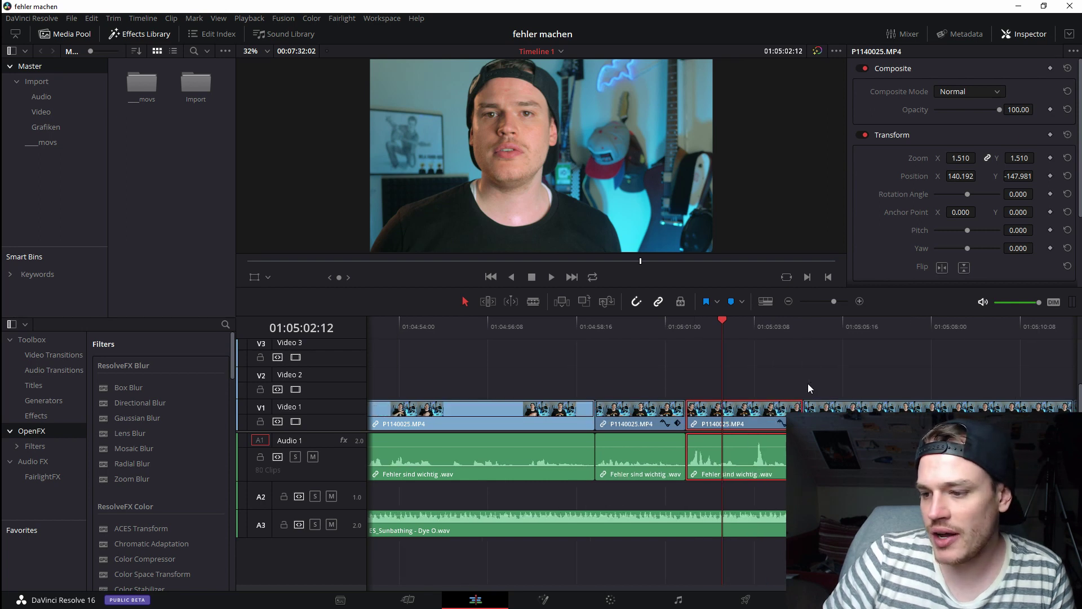
scroll(817, 386, "up", 2)
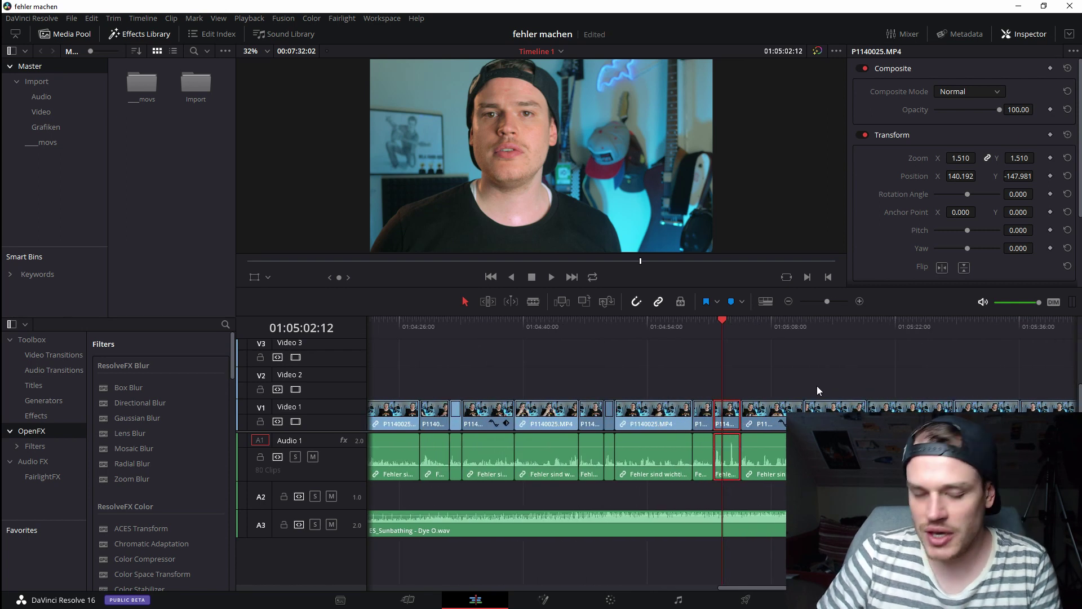
key("ctrl+z")
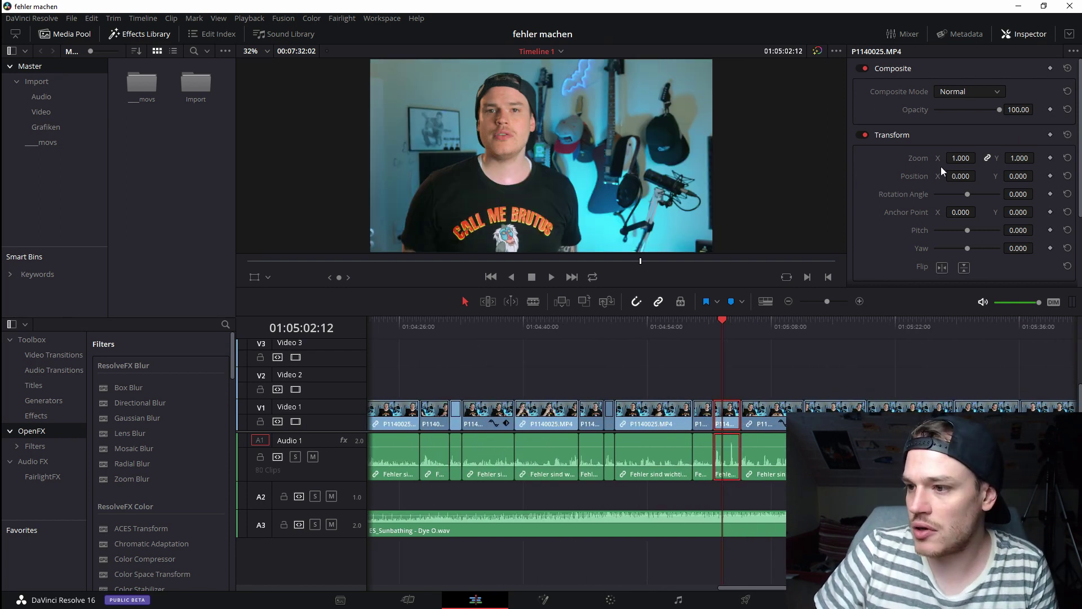
key("ctrl+z")
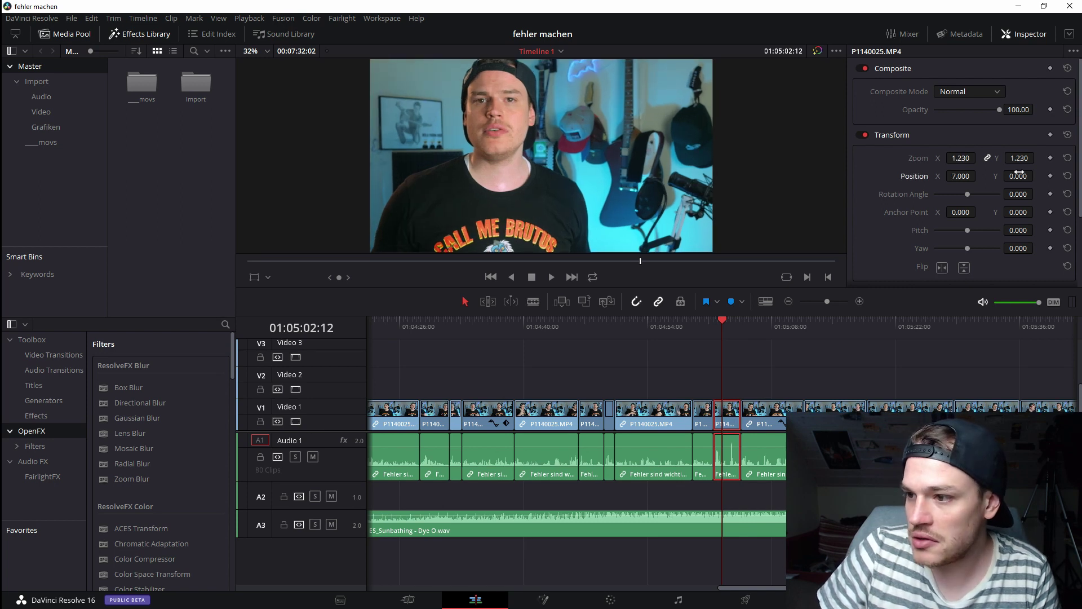
type("-123.000")
left_click(259, 275)
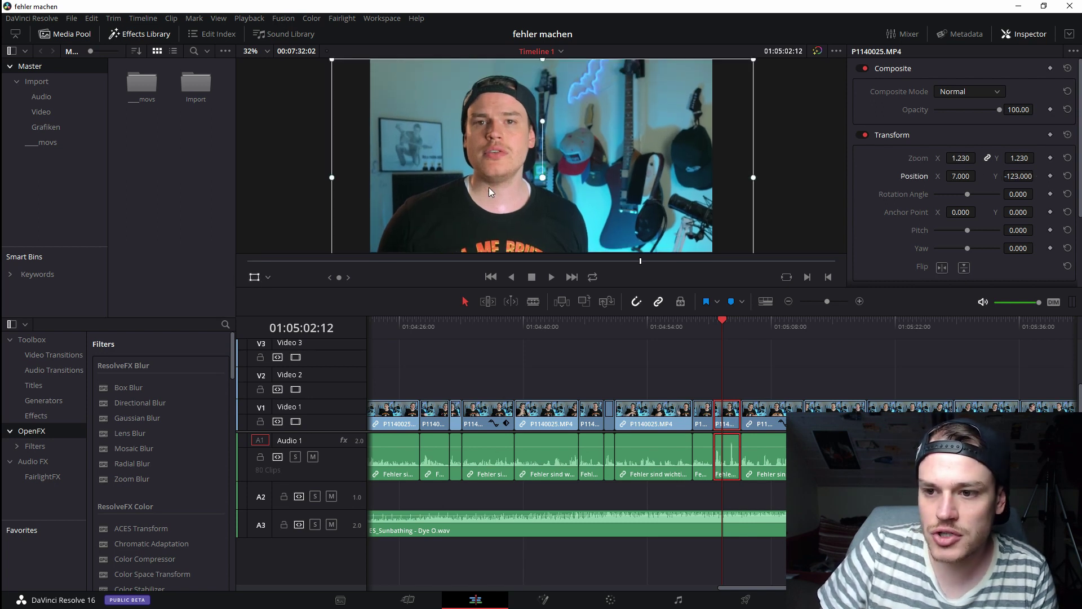
left_click_drag(489, 187, 482, 161)
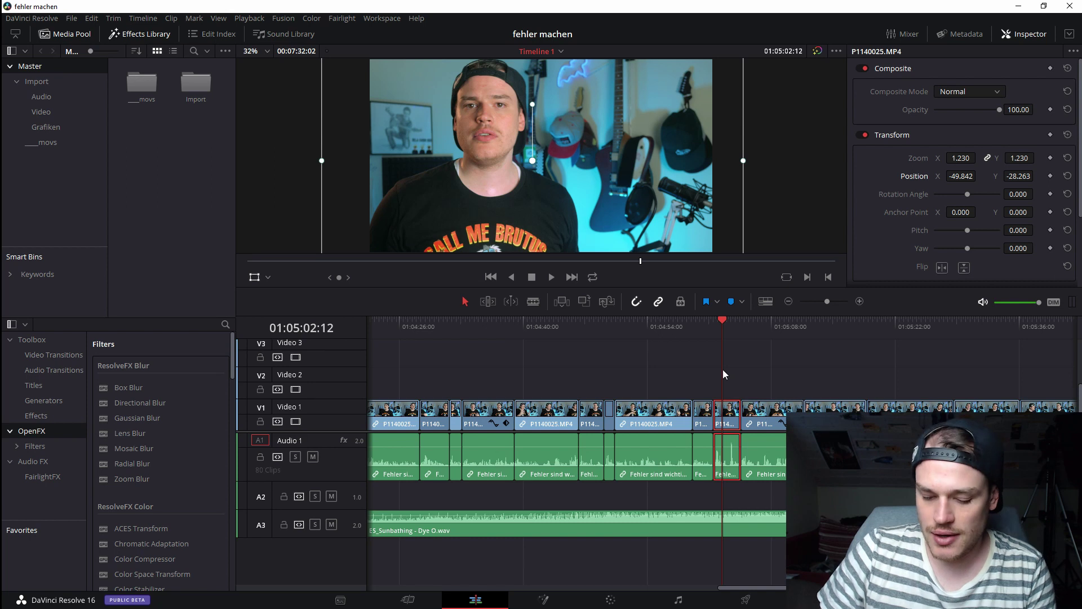
key("ctrl+z")
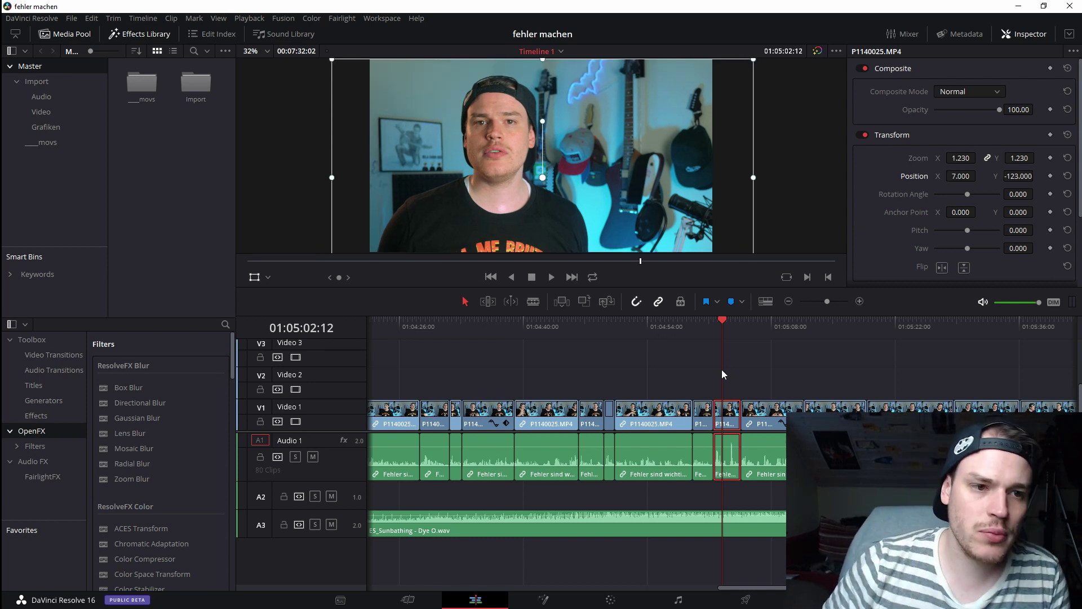
- Open Keyboard Customization and search all commands for 'paste a' to find the Paste Attributes shortcut
left_click(73, 18)
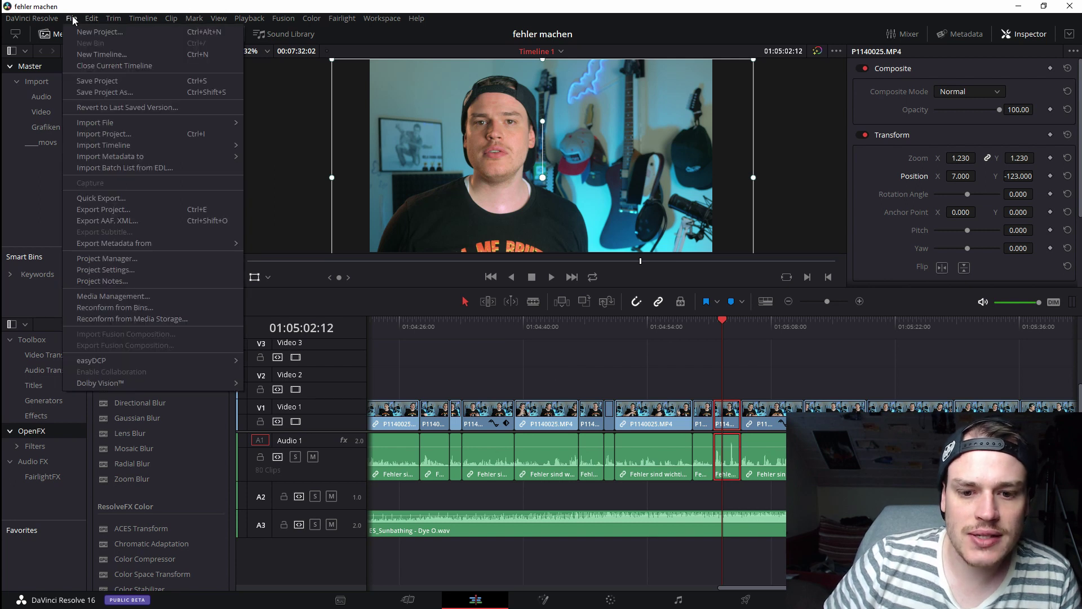
mouse_move(59, 21)
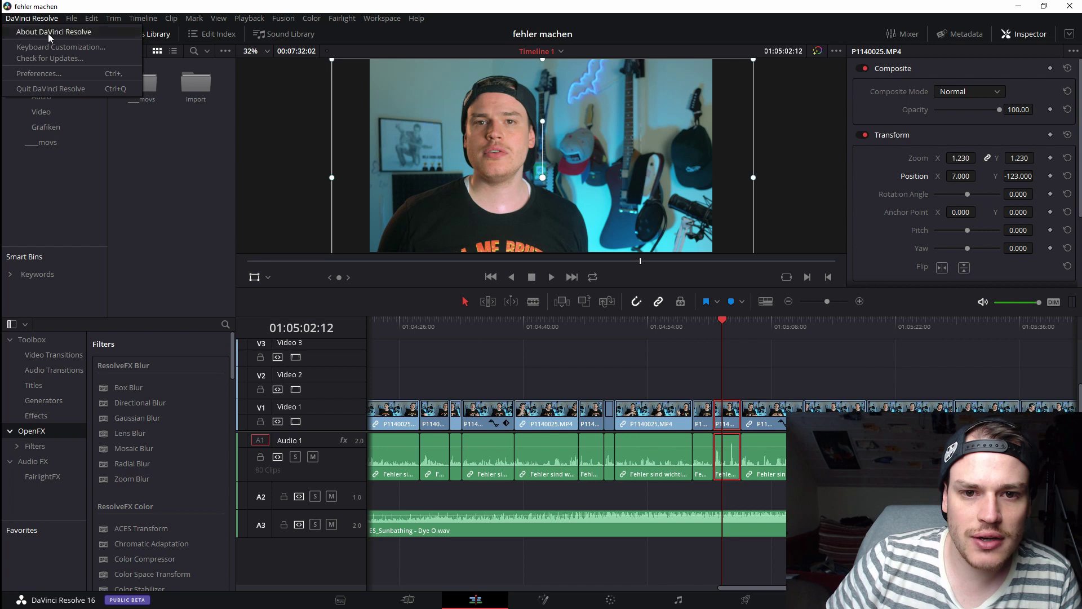
left_click(72, 49)
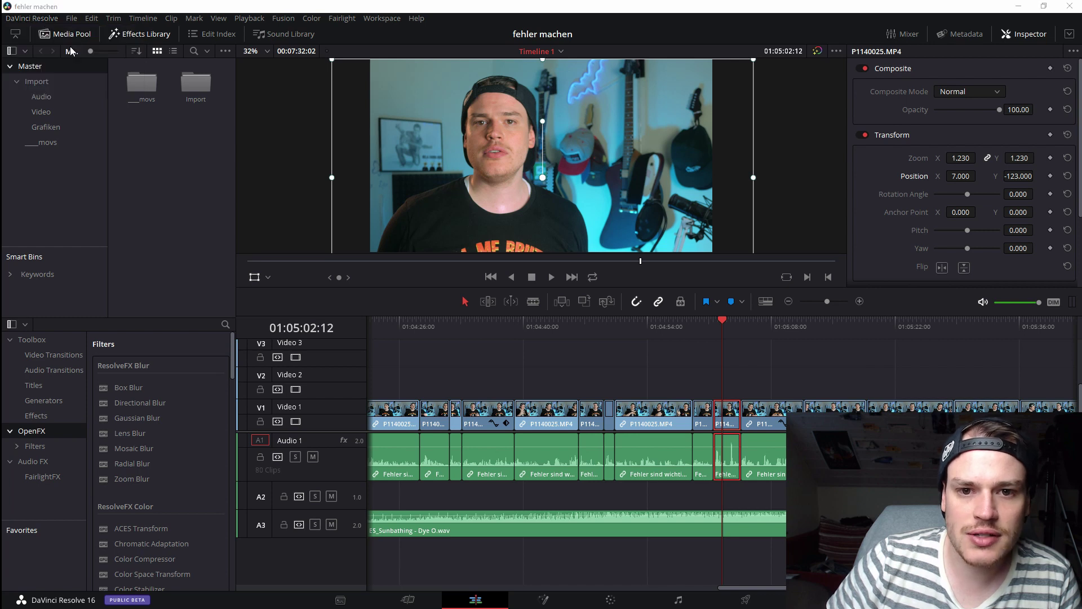
left_click(783, 258)
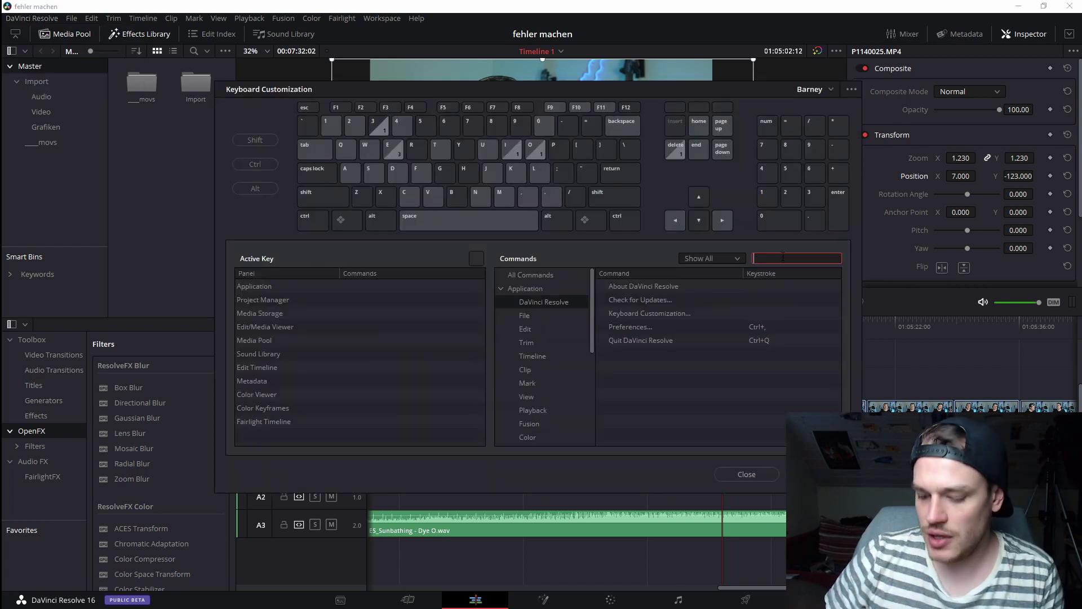
type("paste")
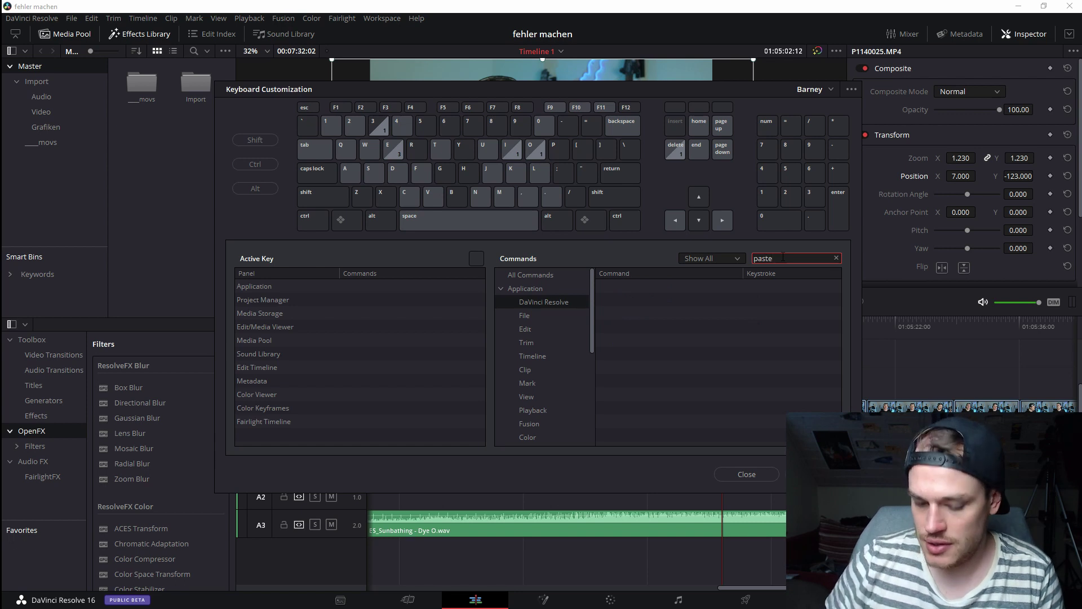
left_click(522, 276)
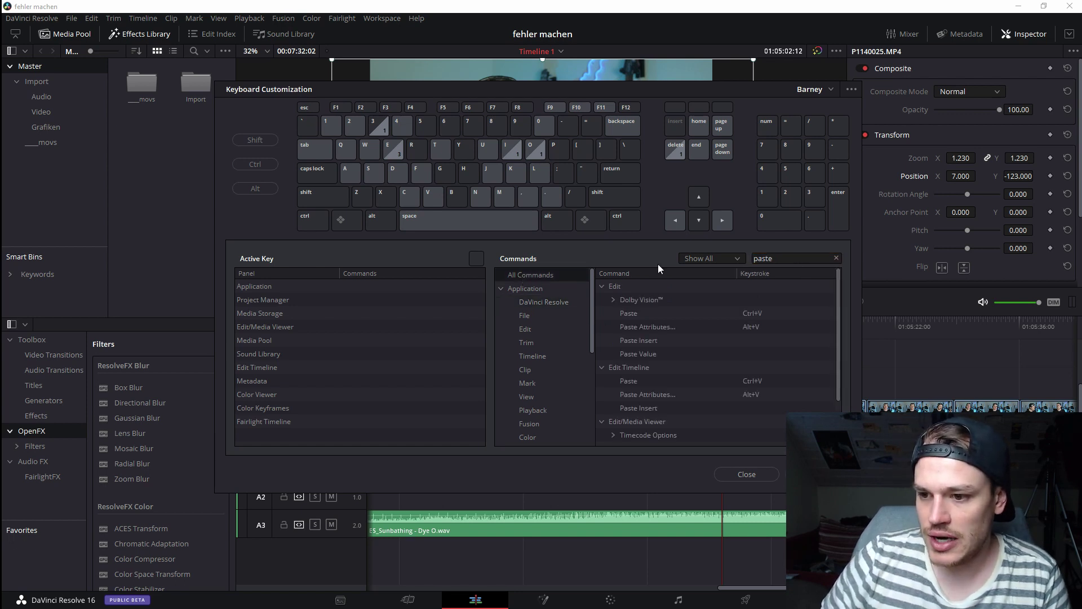
type("a")
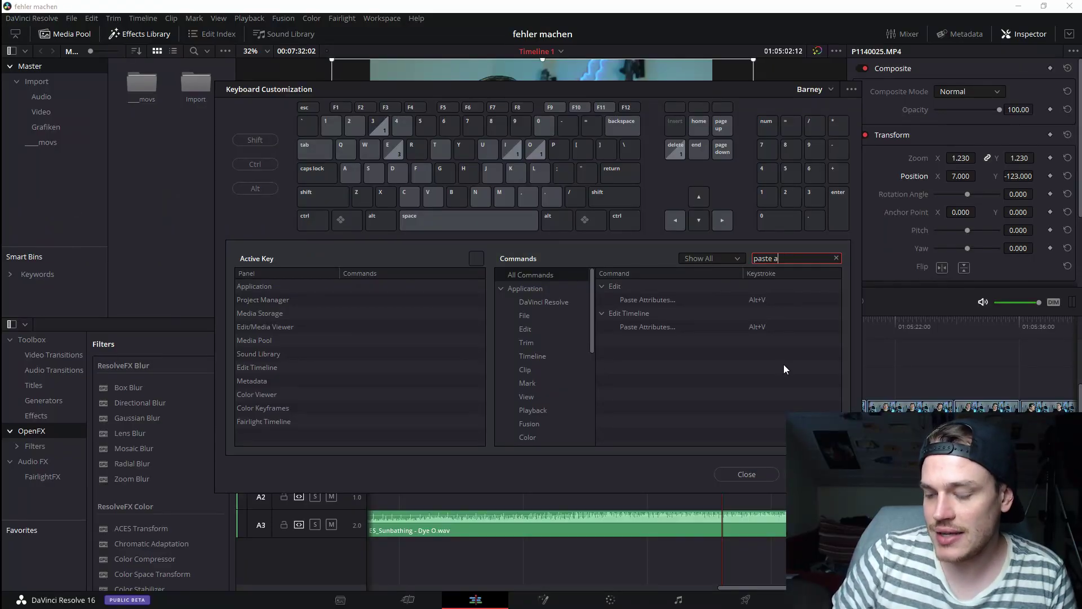
key("BackSpace")
key("BackSpace")
key("BackSpace")
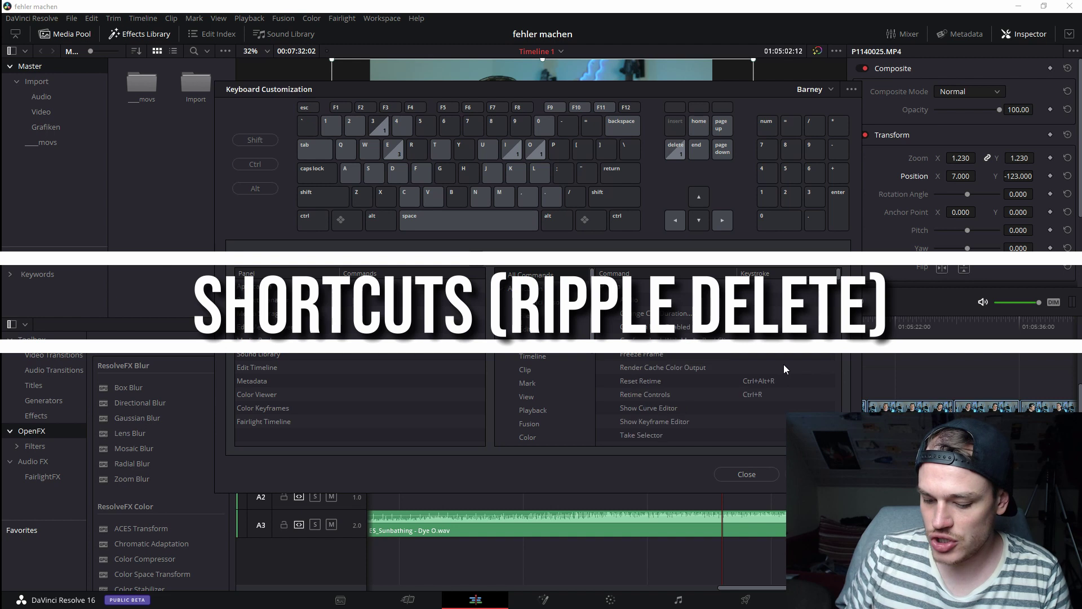
- Search the shortcuts for 'ripple' to check the Ripple Delete keystroke, then close the window
type("ripple")
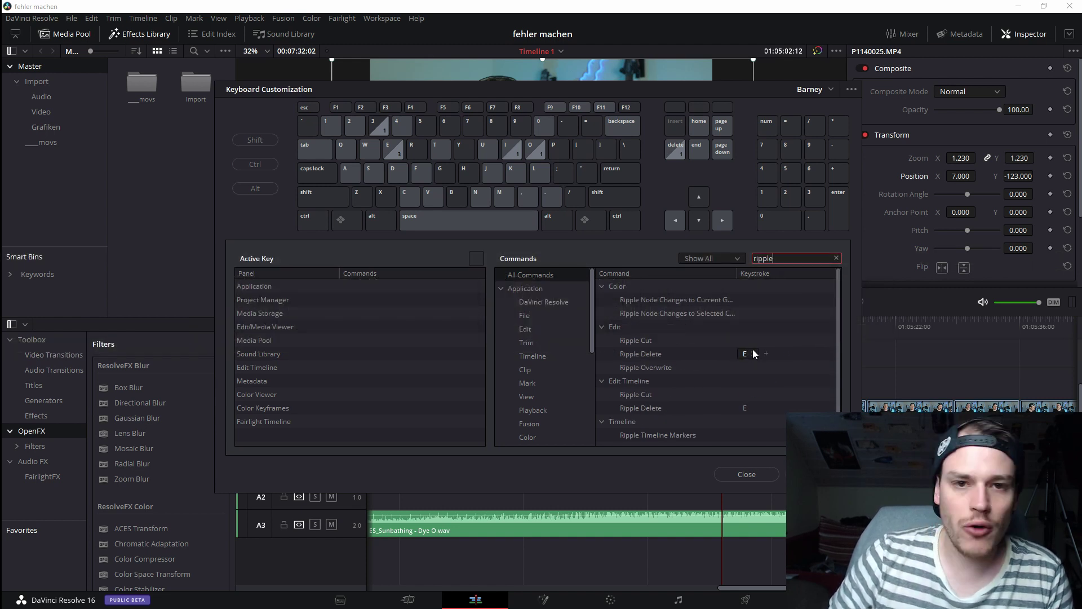
scroll(803, 389, "down", 2)
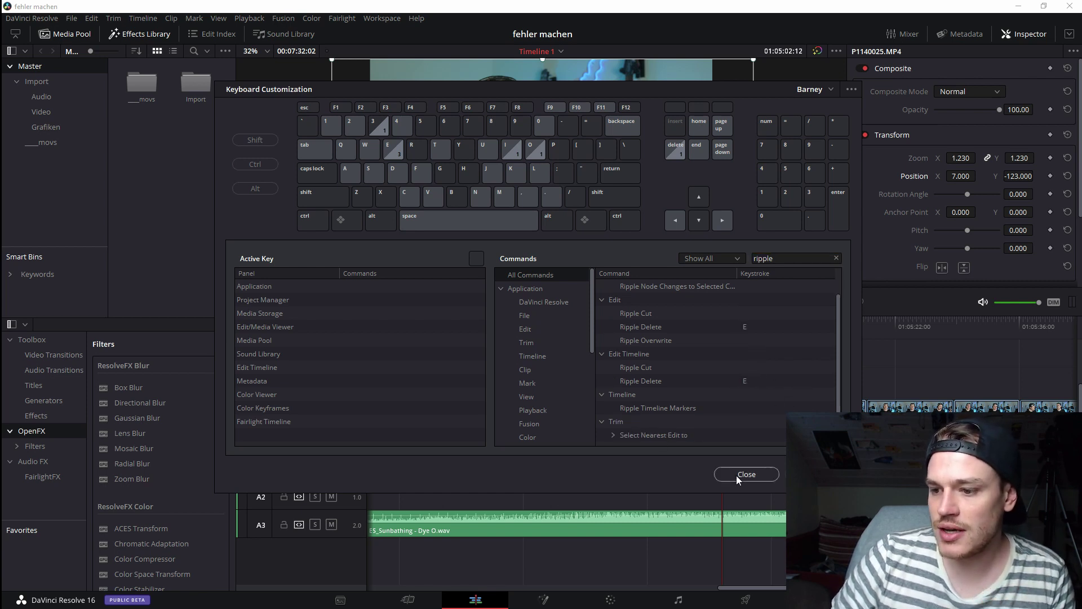
left_click(736, 475)
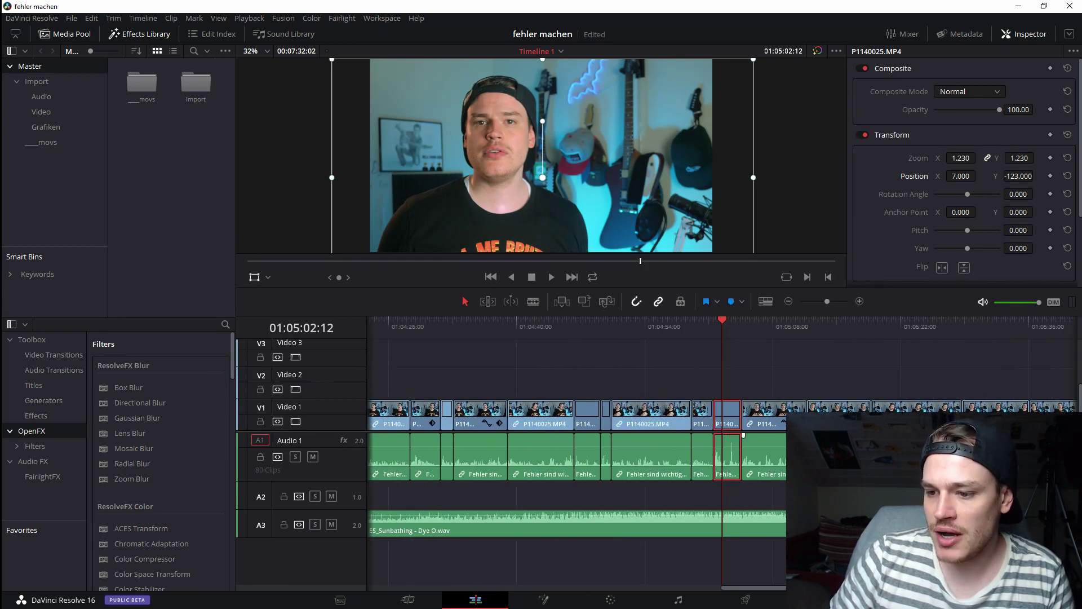
- Split the P1140025 clip at 01:04:54:08, ripple-delete the part after the cut, then undo back to one clip
left_click_drag(431, 327, 522, 327)
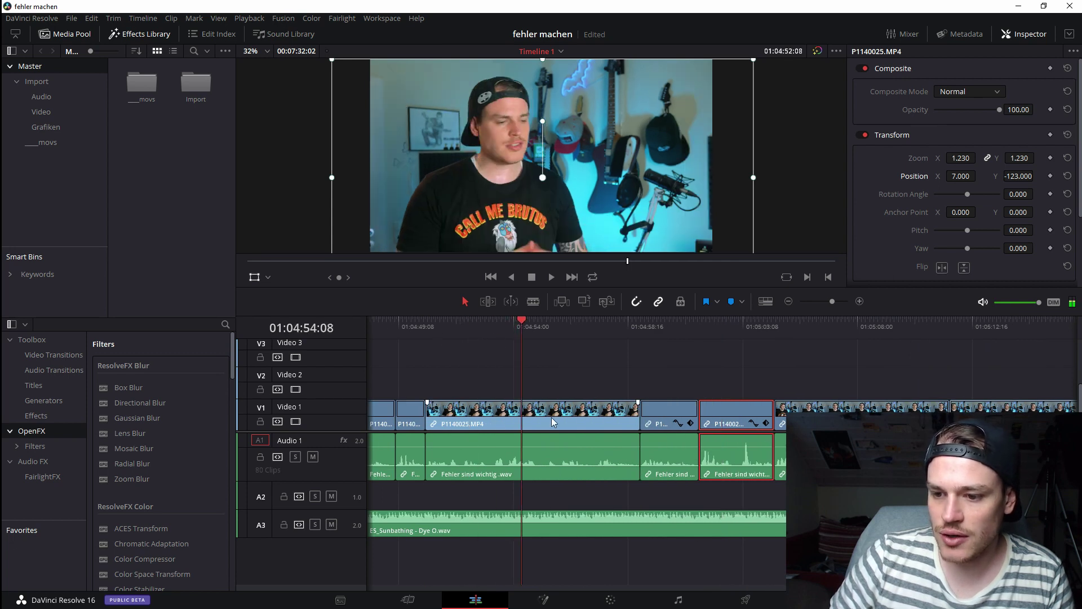
key("ctrl+b")
left_click(602, 409)
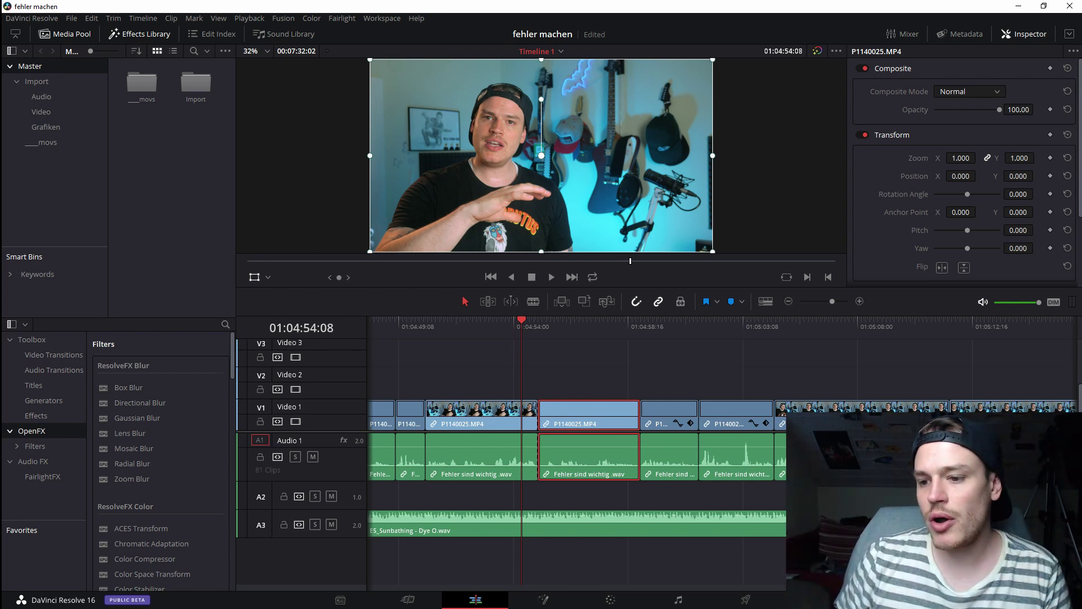
key("Delete")
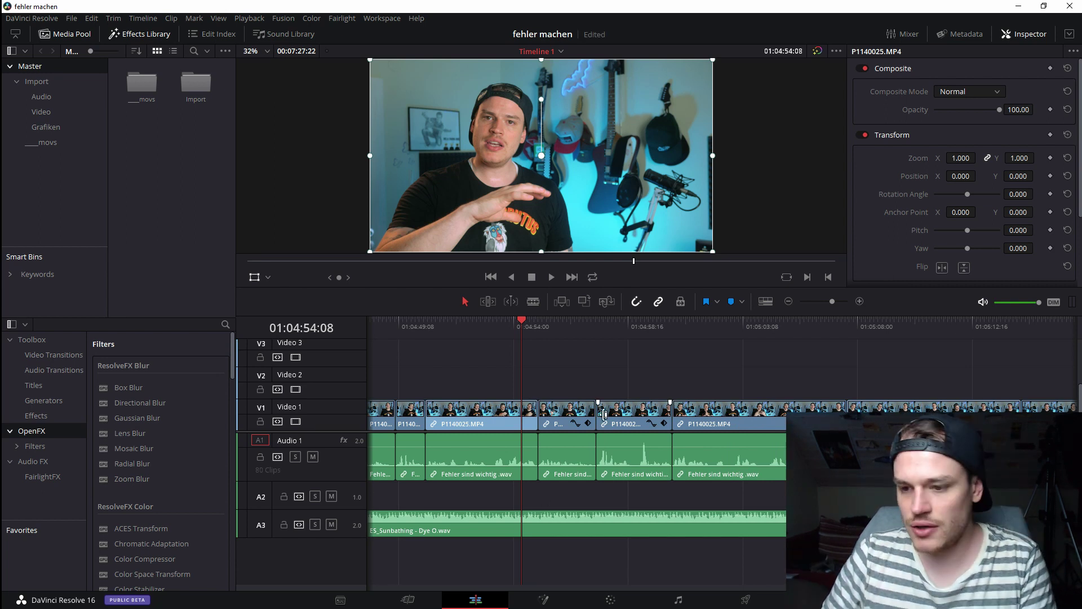
key("ctrl+z")
left_click(482, 320)
key("space")
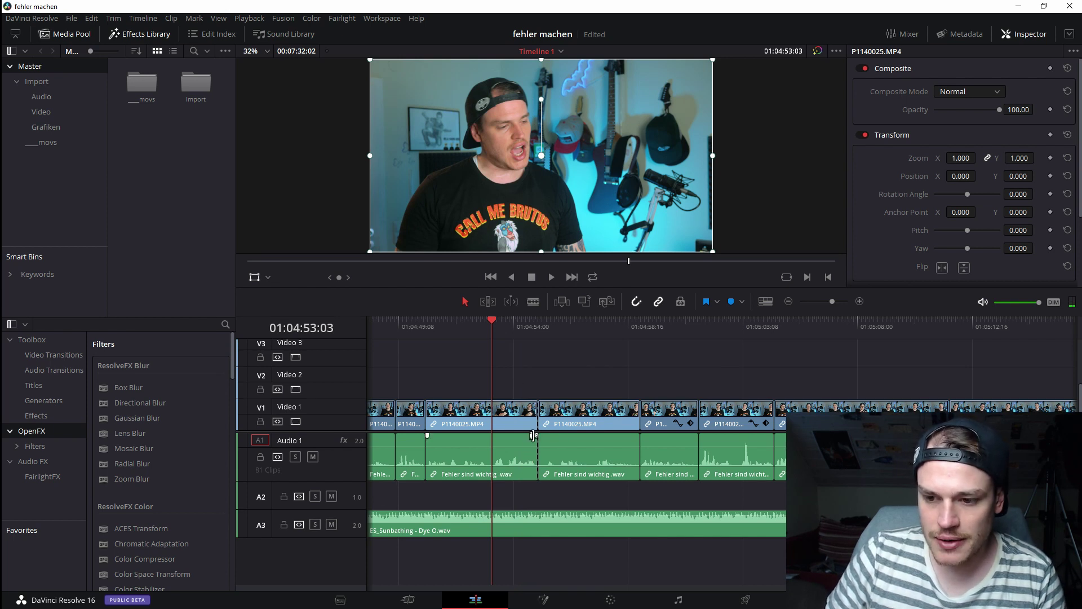
left_click(507, 417)
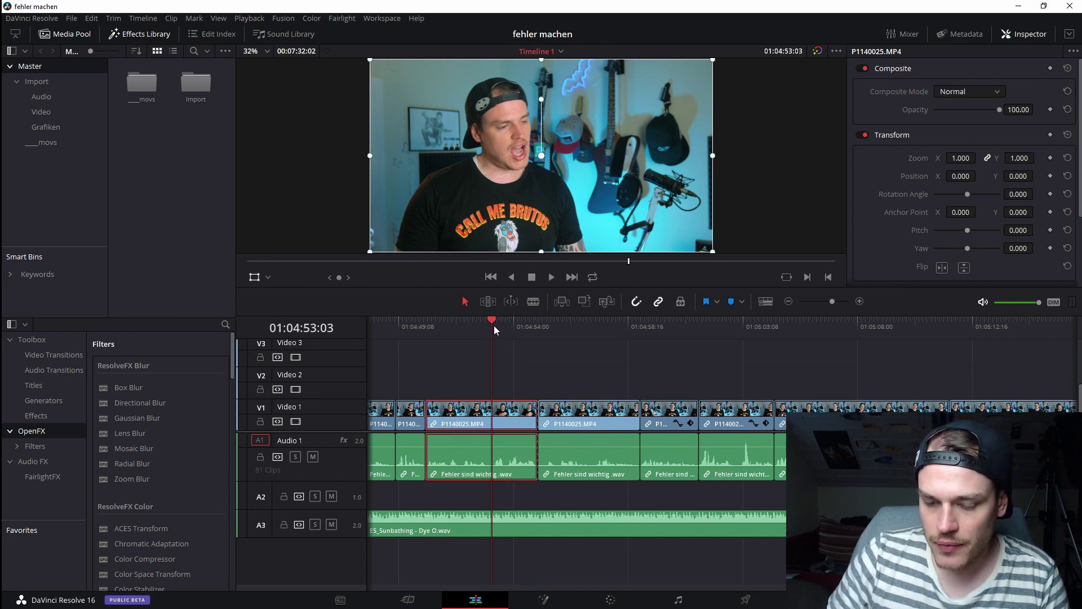
key("ctrl+z")
- At 01:04:55:02, trial-trim the clip's start, ripple-trim its end, then blade clip and audio there
left_click(538, 327)
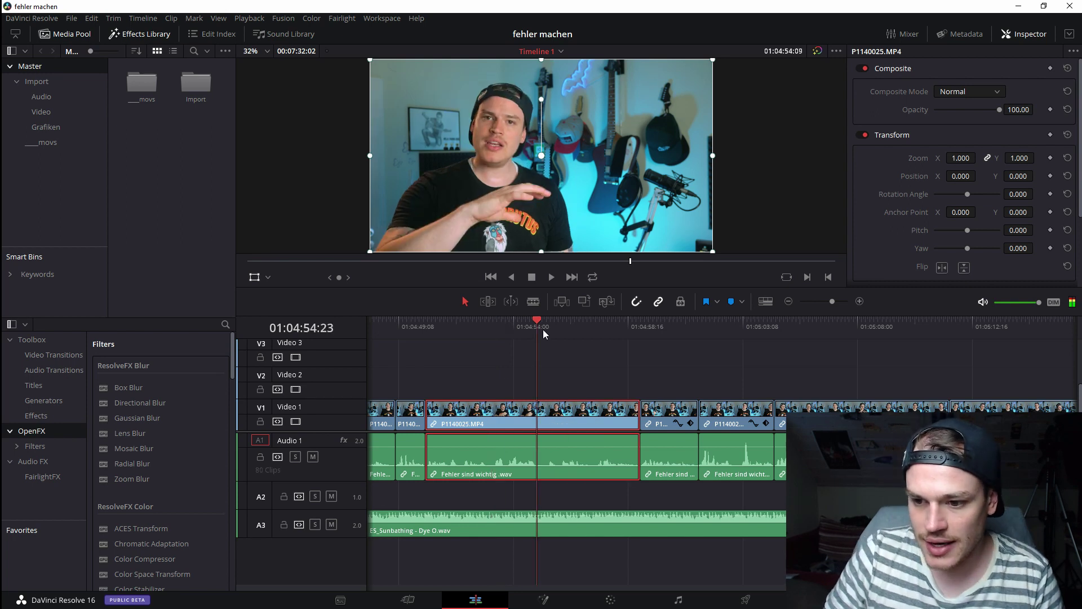
left_click_drag(539, 330, 543, 334)
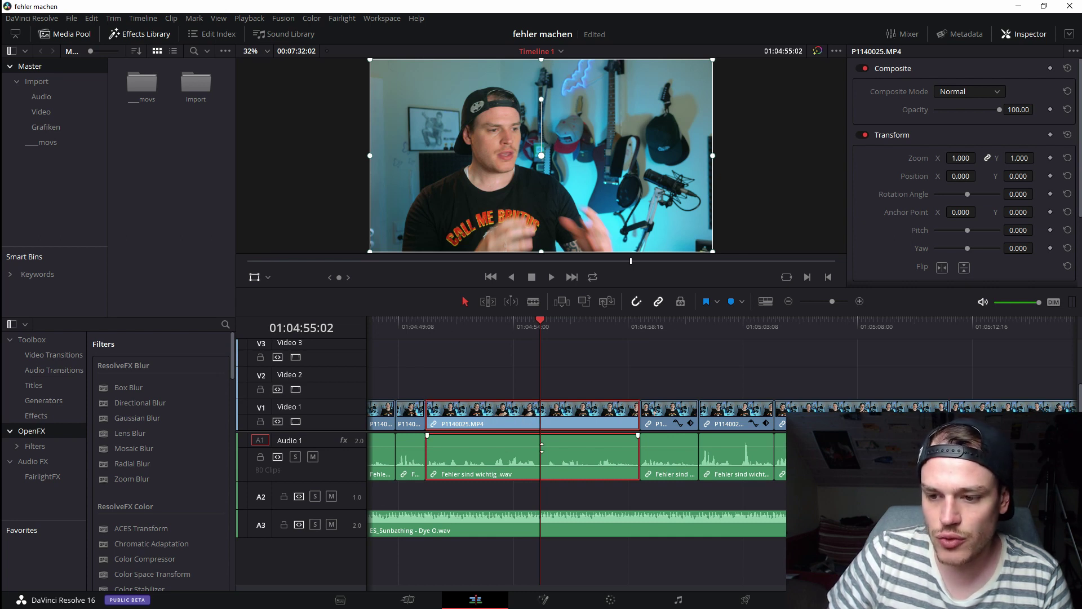
key("ctrl+shift+bracketleft")
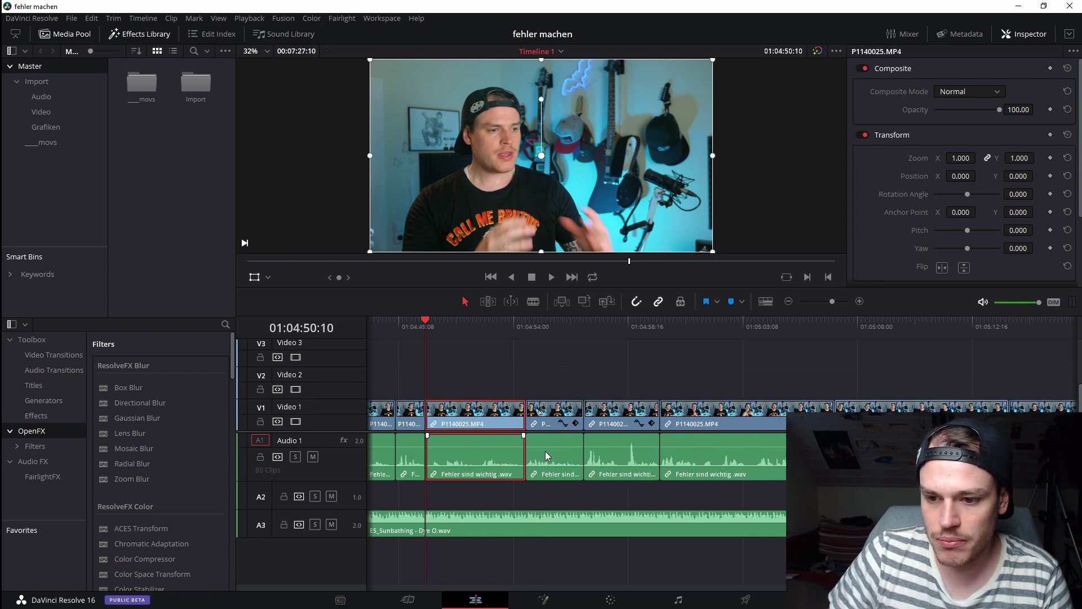
key("ctrl+z")
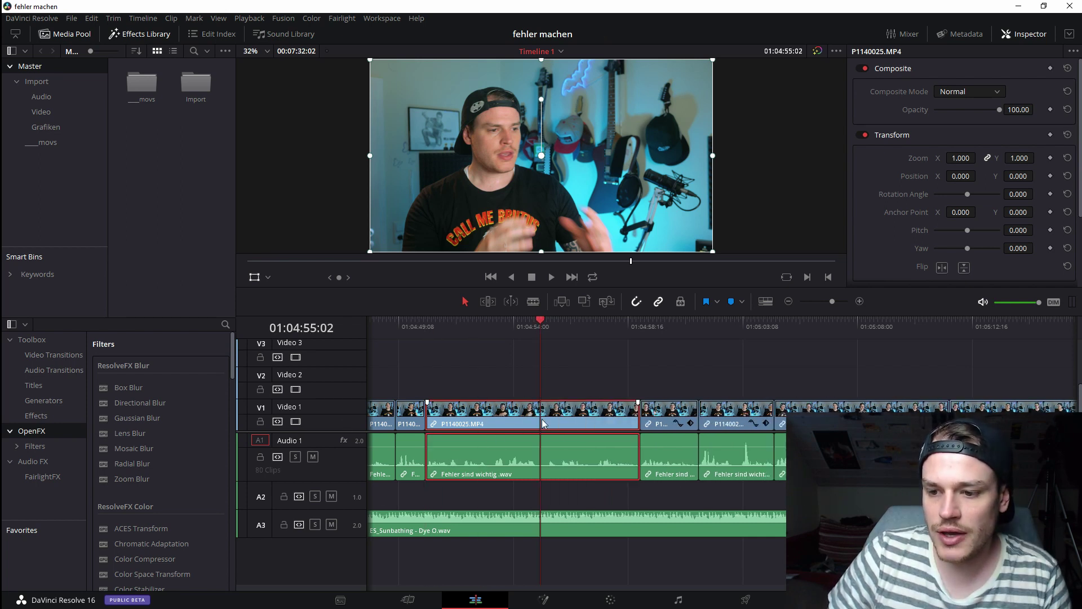
key("ctrl+shift+bracketright")
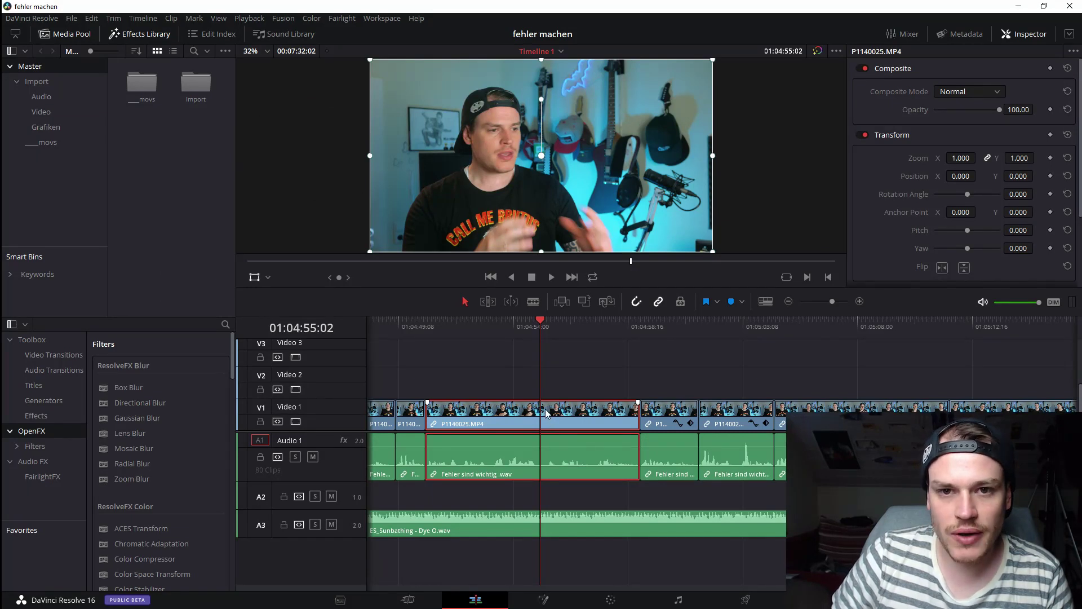
key("b")
left_click(545, 411)
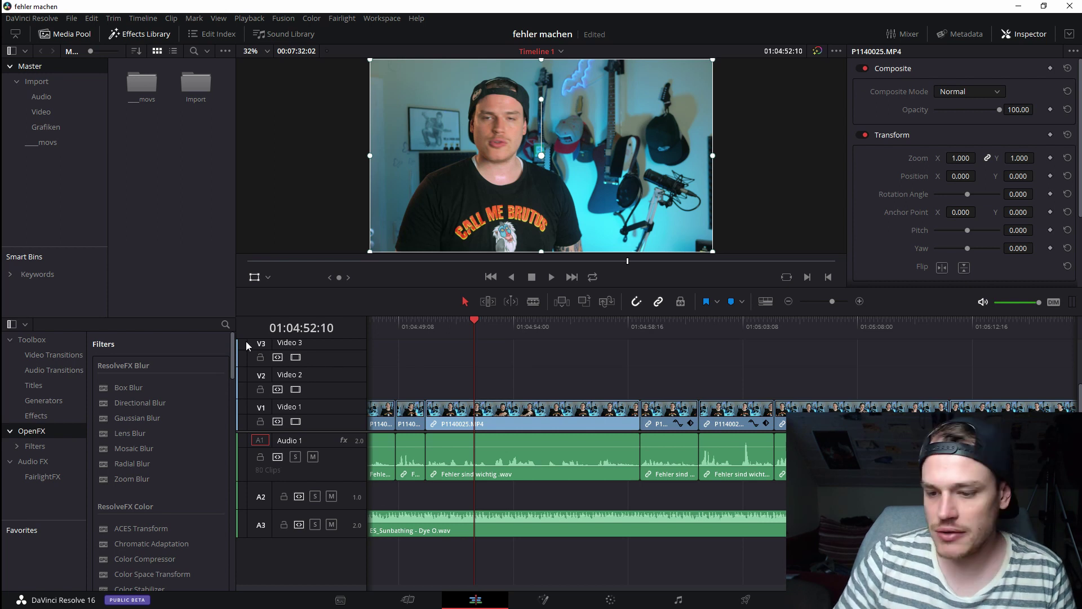
- On the Fairlight page, set Audio 1's De-Esser to the Barney ESS preset
left_click(681, 601)
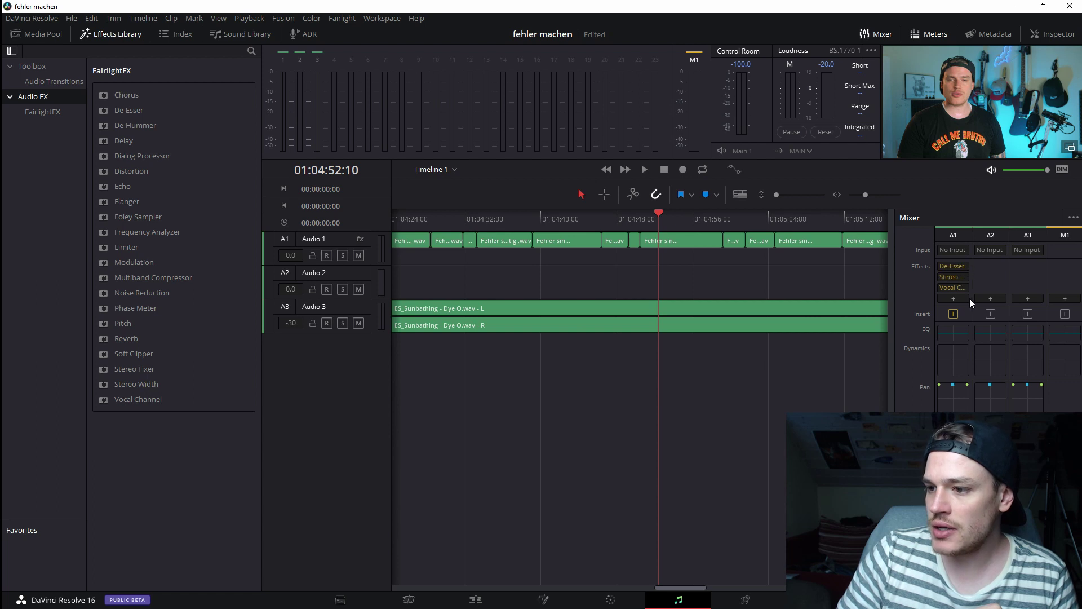
left_click(965, 266)
left_click(484, 171)
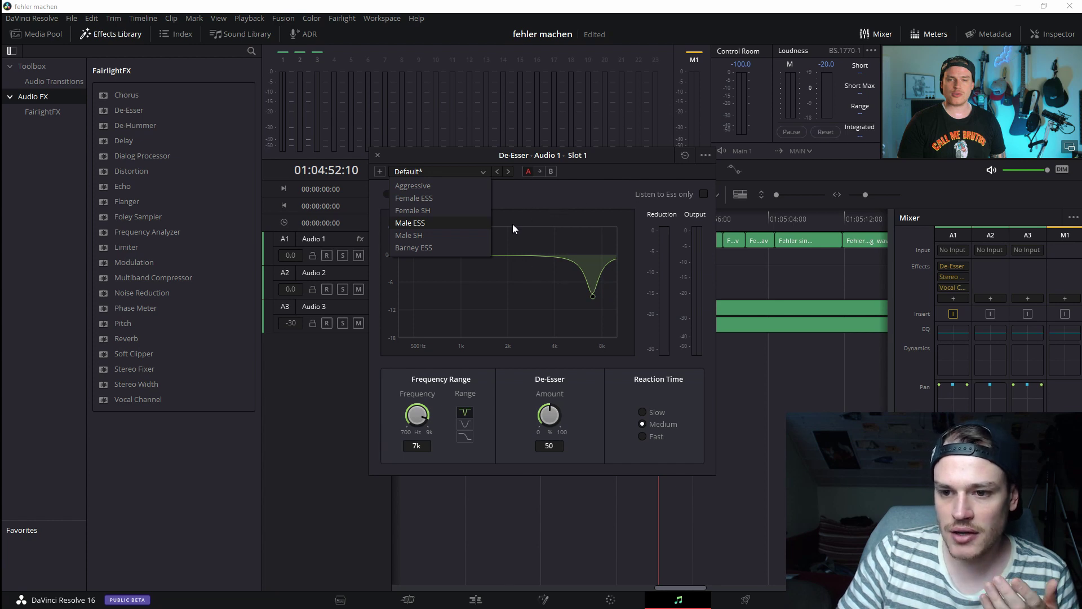
left_click(418, 248)
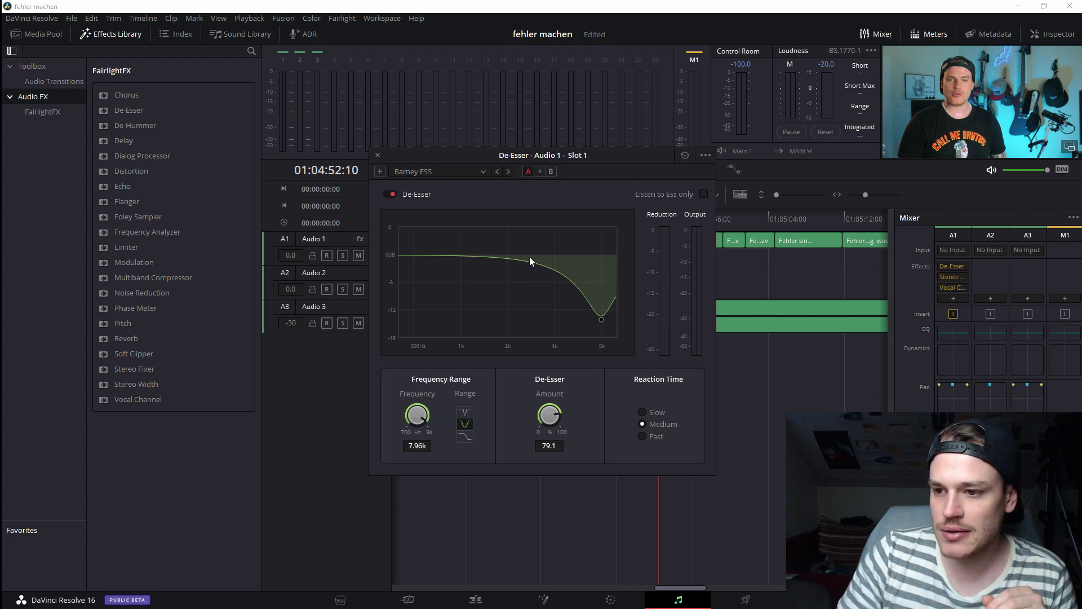
left_click(378, 156)
- Insert a FairlightFX Vocal Channel effect on A1 and view its preset list
left_click(953, 298)
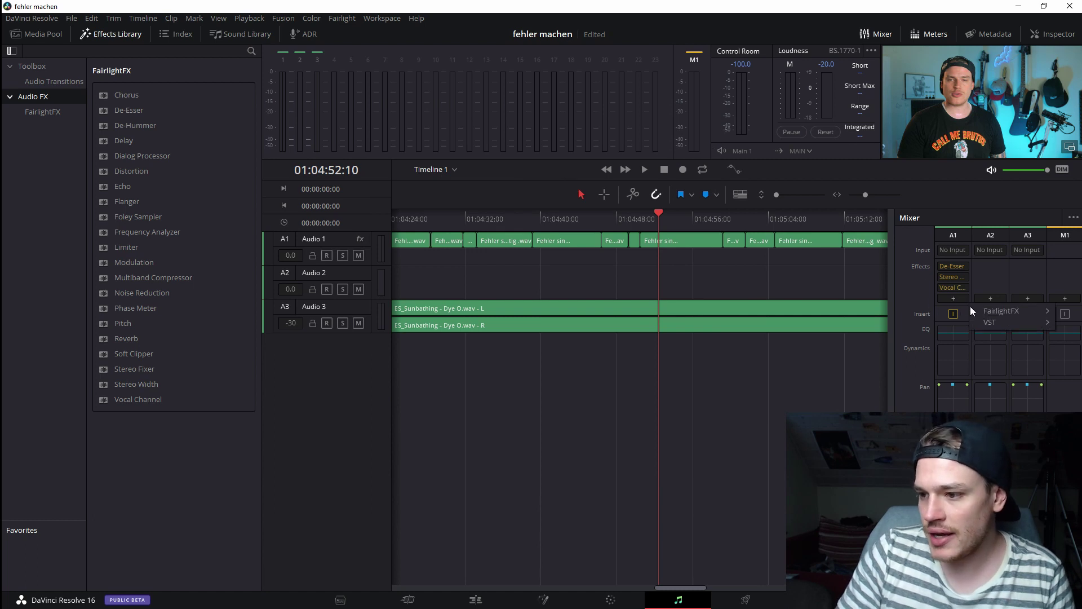
mouse_move(983, 310)
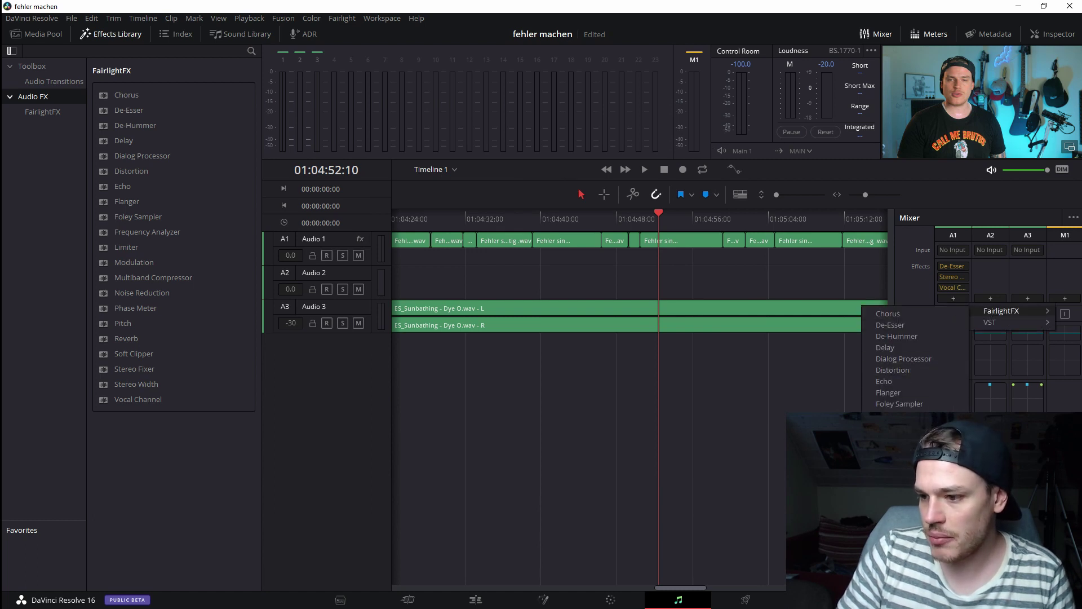
left_click(896, 539)
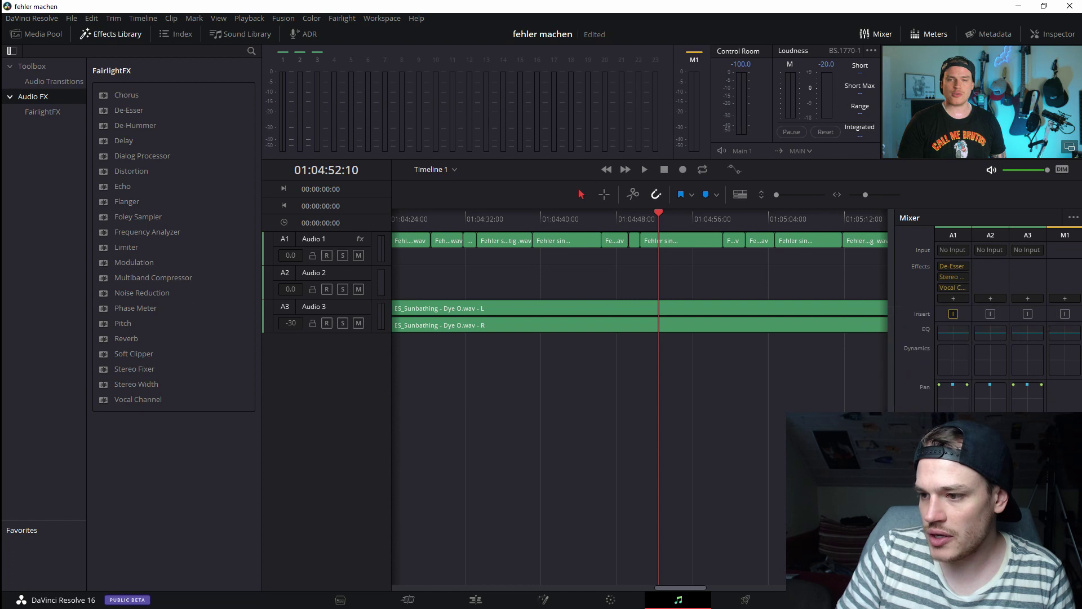
left_click(409, 128)
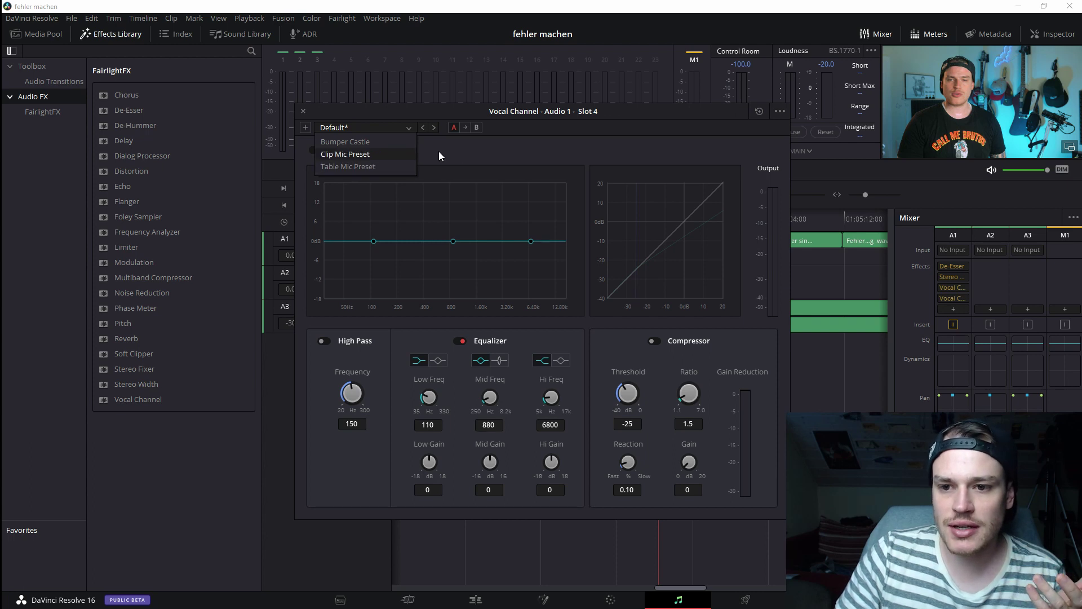
- Shape the Vocal Channel EQ into a telephone curve: low -10.3, mid 9.6, high -7.9
left_click(419, 151)
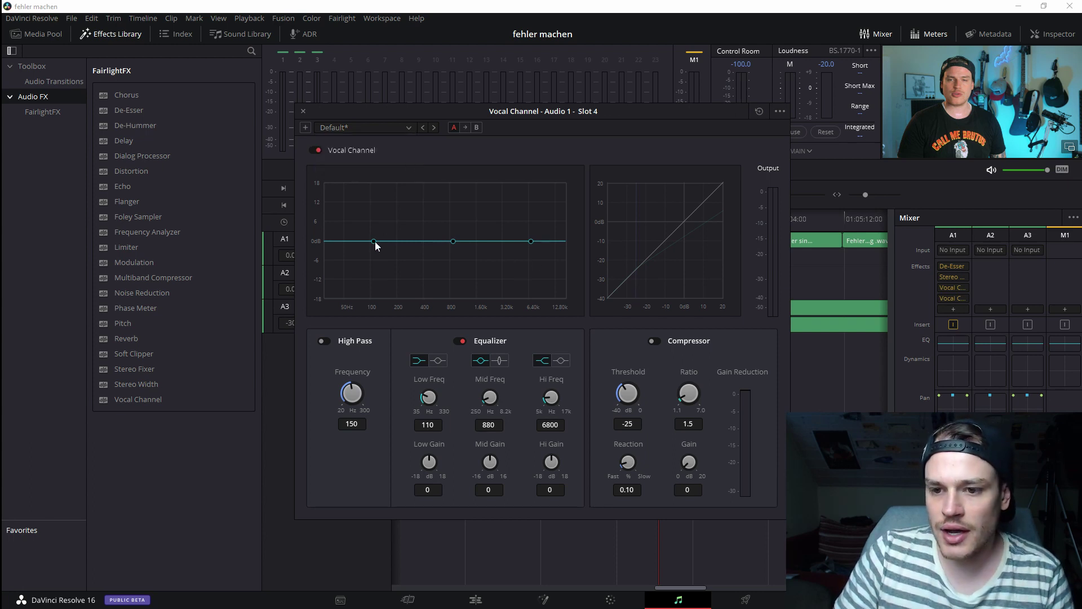
left_click_drag(374, 241, 382, 276)
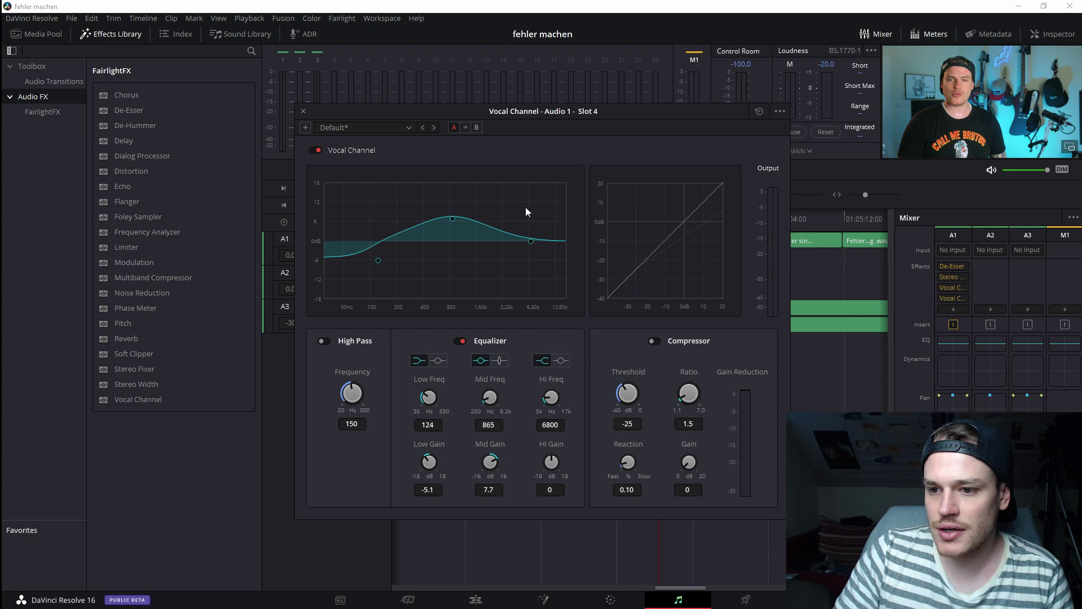
left_click_drag(531, 242, 519, 267)
left_click_drag(453, 241, 447, 212)
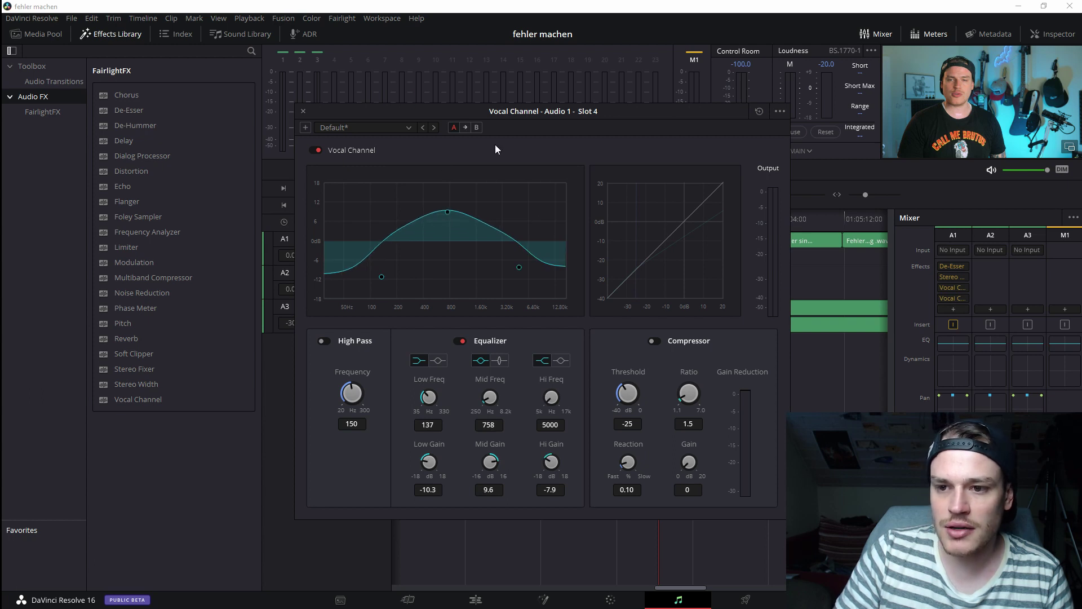
- Save the EQ as preset 'Telephon Filter', confirm it in the preset list, and close the window
left_click(306, 128)
type("Telephon Filter")
key("Return")
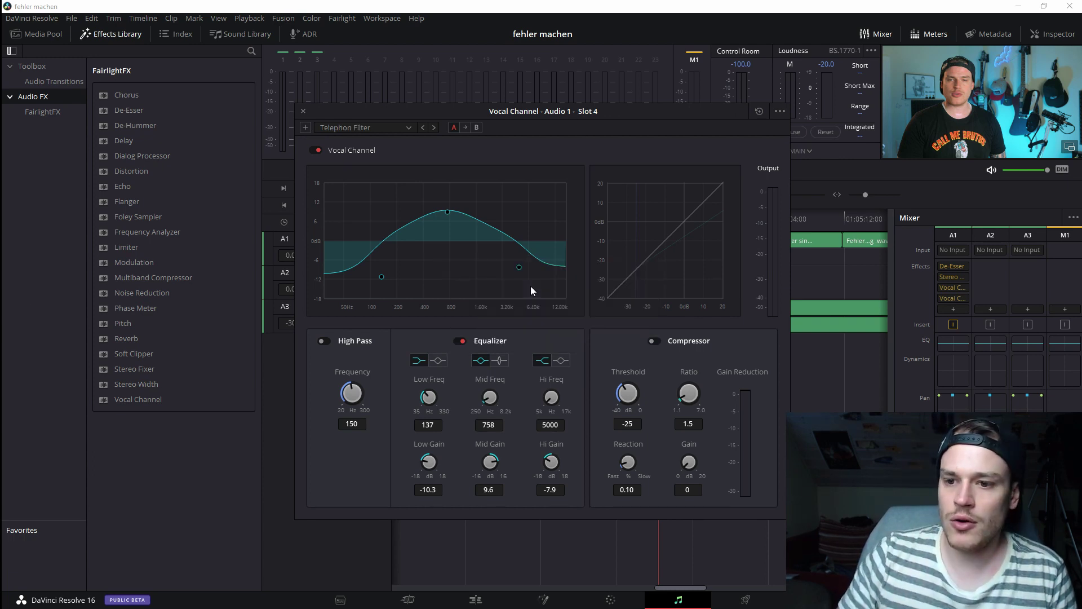
left_click(347, 127)
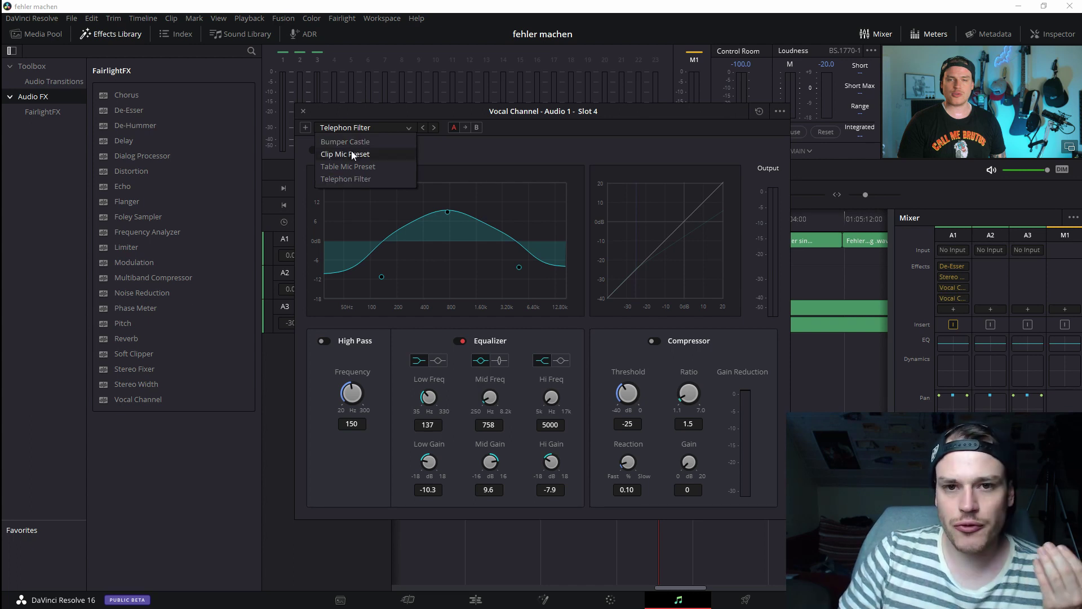
left_click(303, 111)
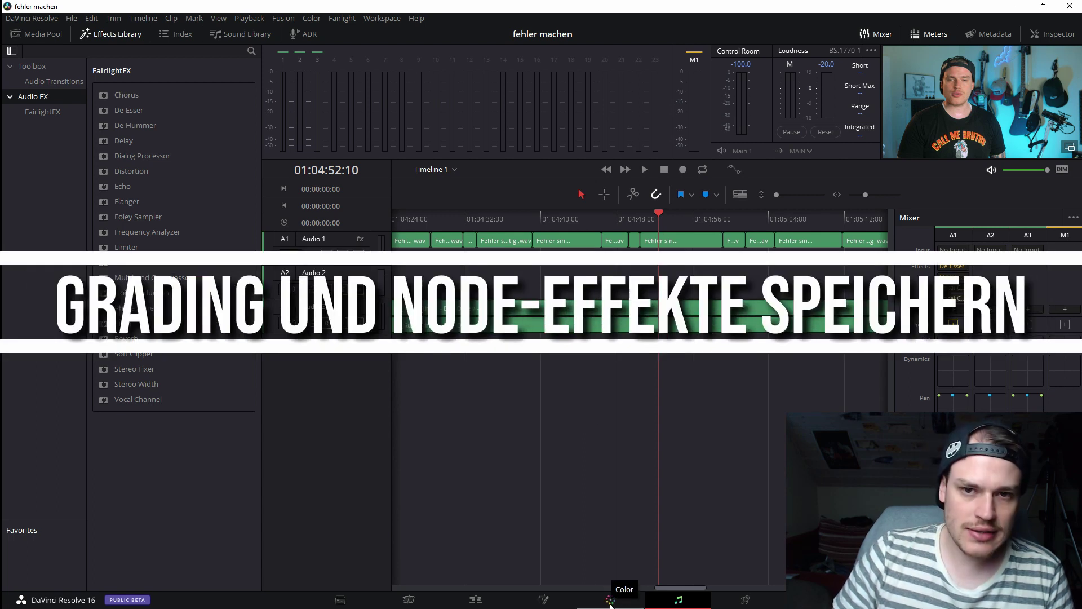
- On the Color page, deselect still 1.2.1 and grab the viewer's grade as new still 1.62.1
left_click(611, 601)
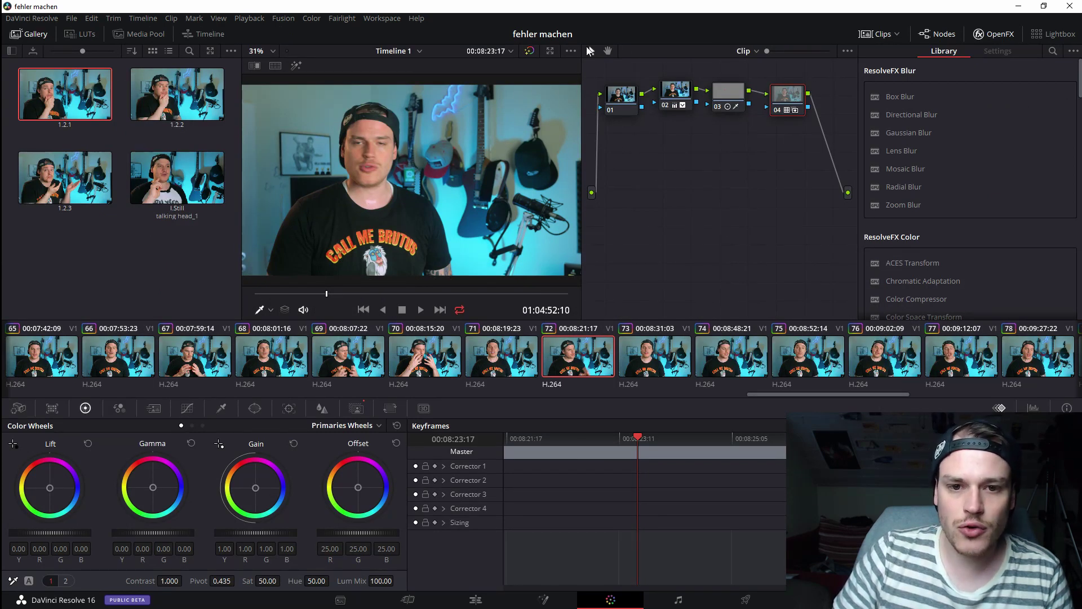
left_click(85, 277)
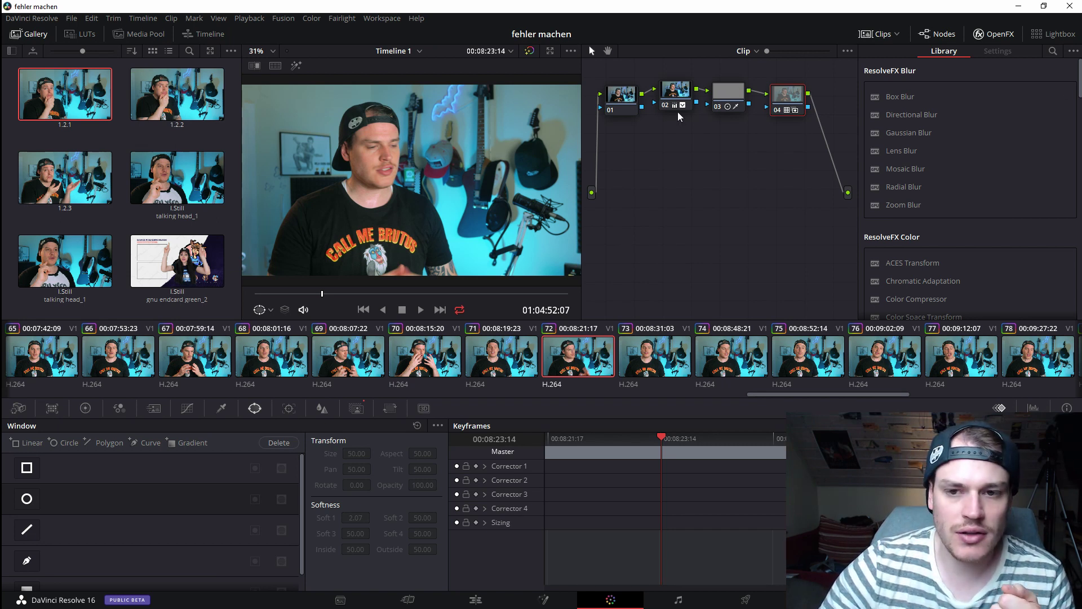
right_click(397, 157)
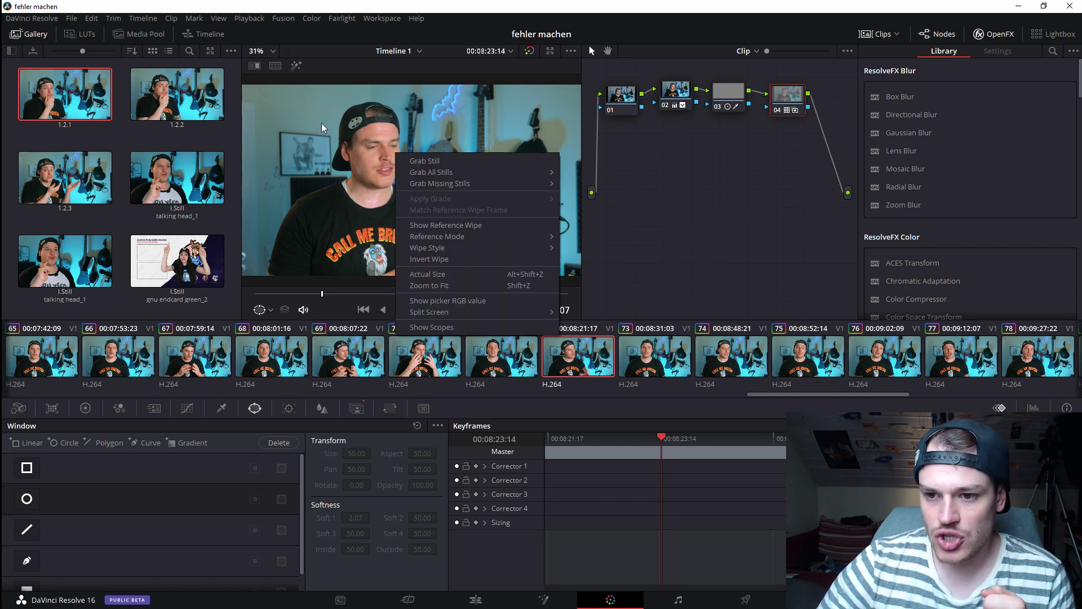
left_click(434, 162)
scroll(210, 131, "down", 1)
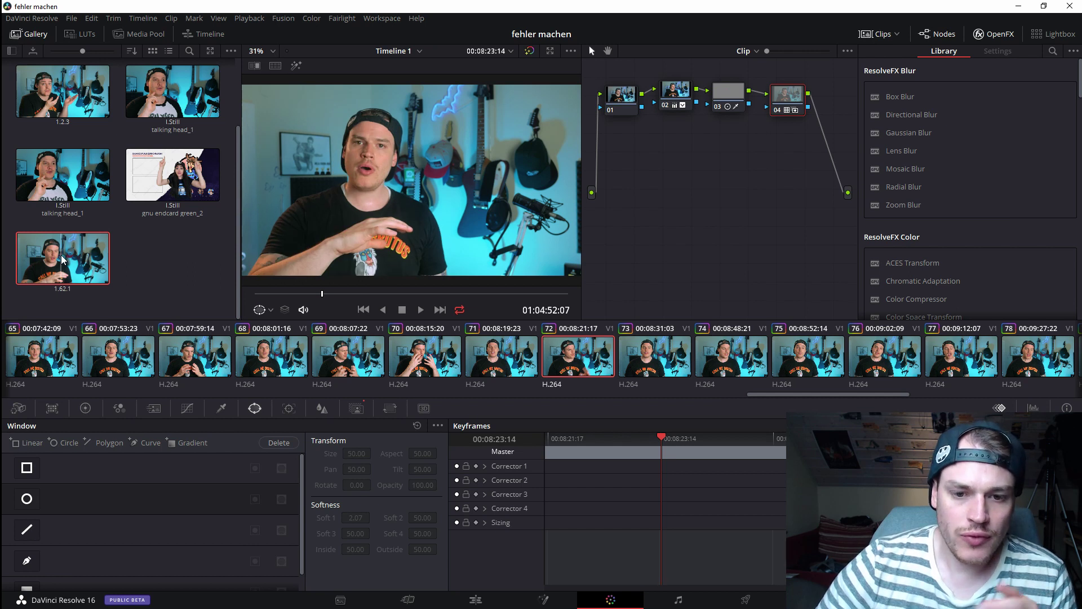
right_click(63, 259)
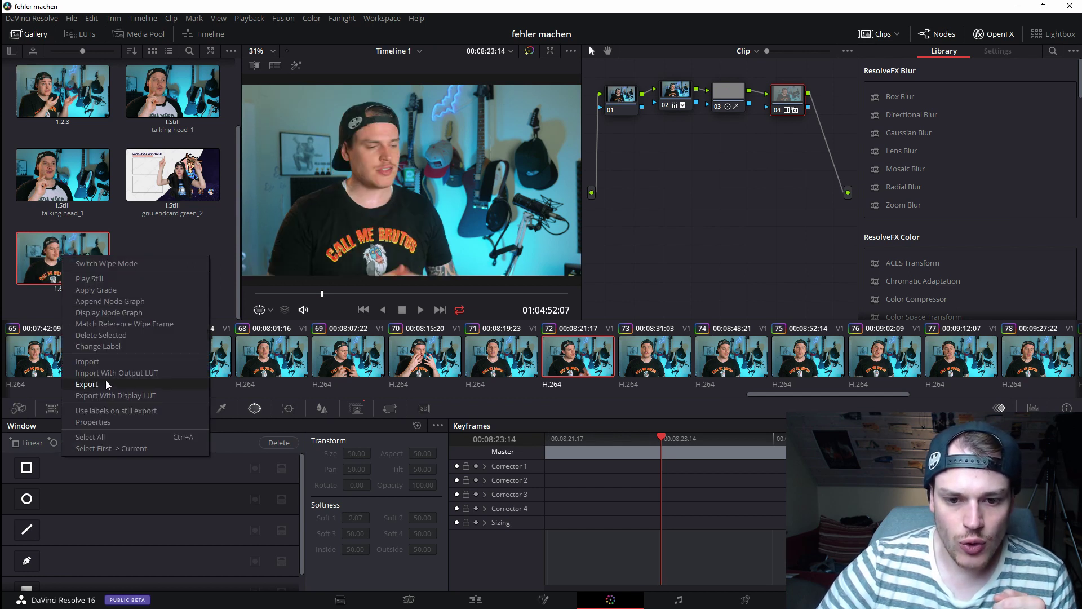
left_click(89, 387)
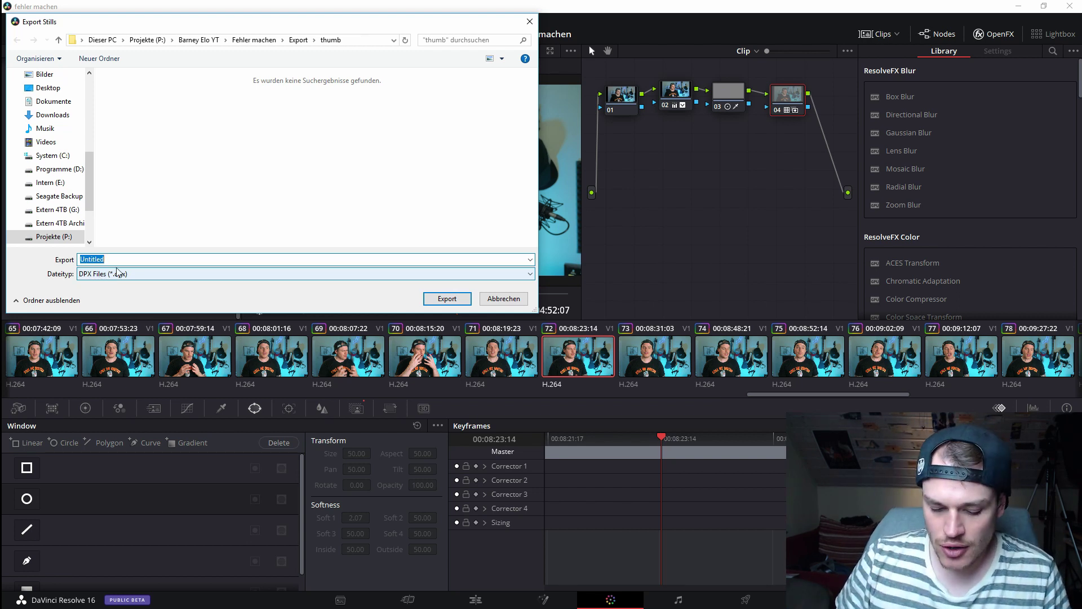
type("grading teal orang")
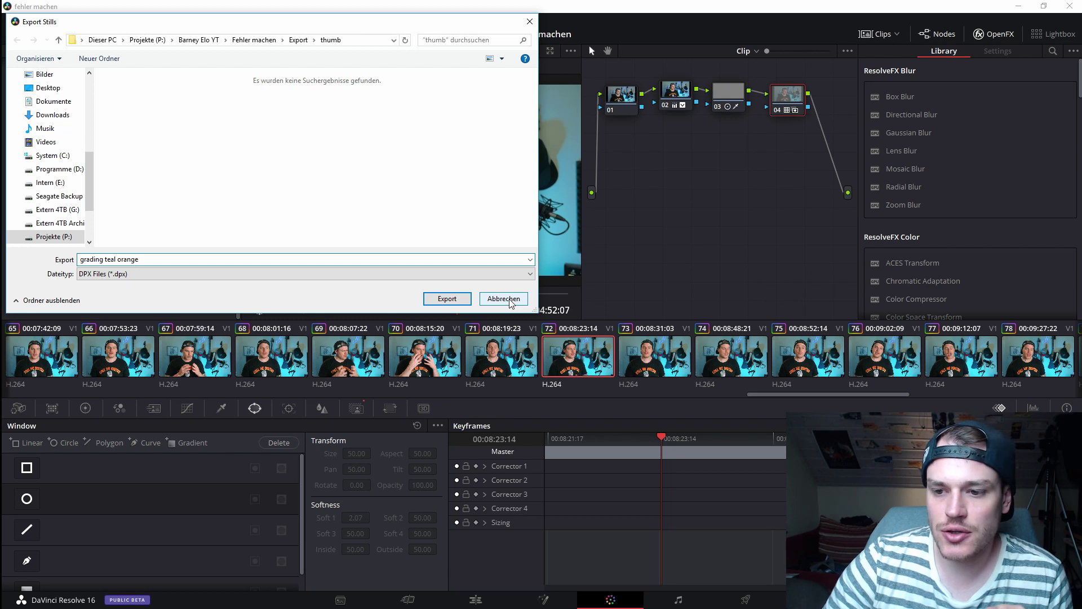
left_click(510, 300)
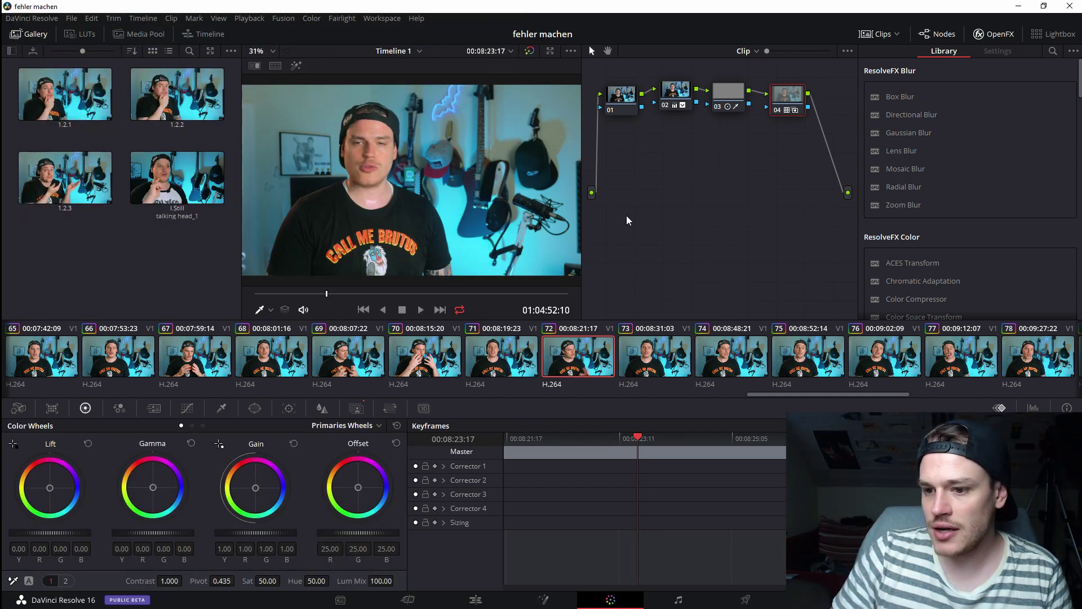
- Restore the removed node 01, then import the still talking head_1.37.1.dpx into the Gallery
right_click(624, 99)
key("Escape")
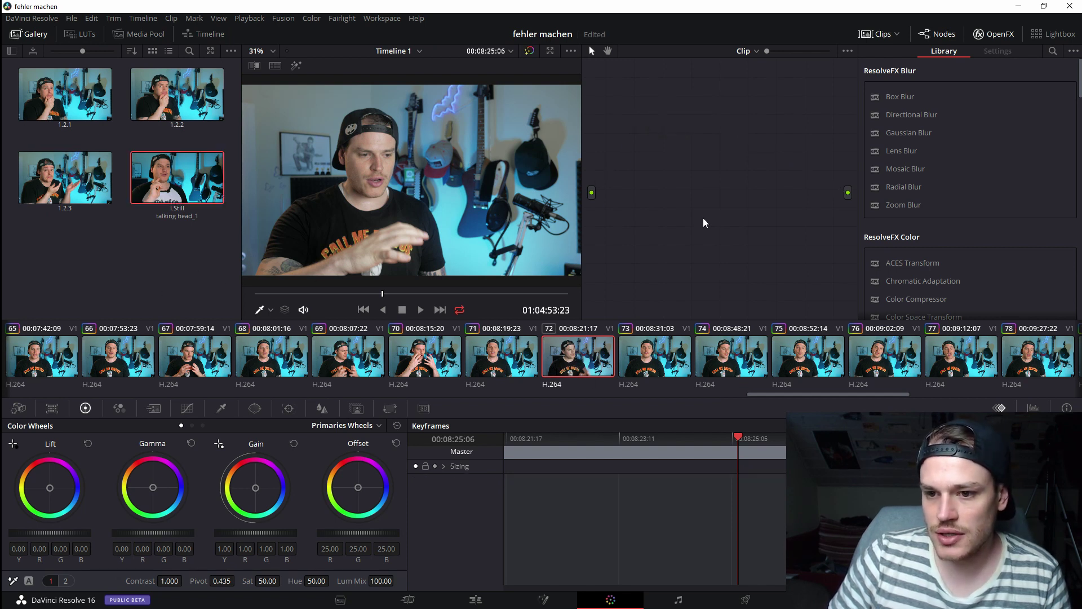
key("ctrl+z")
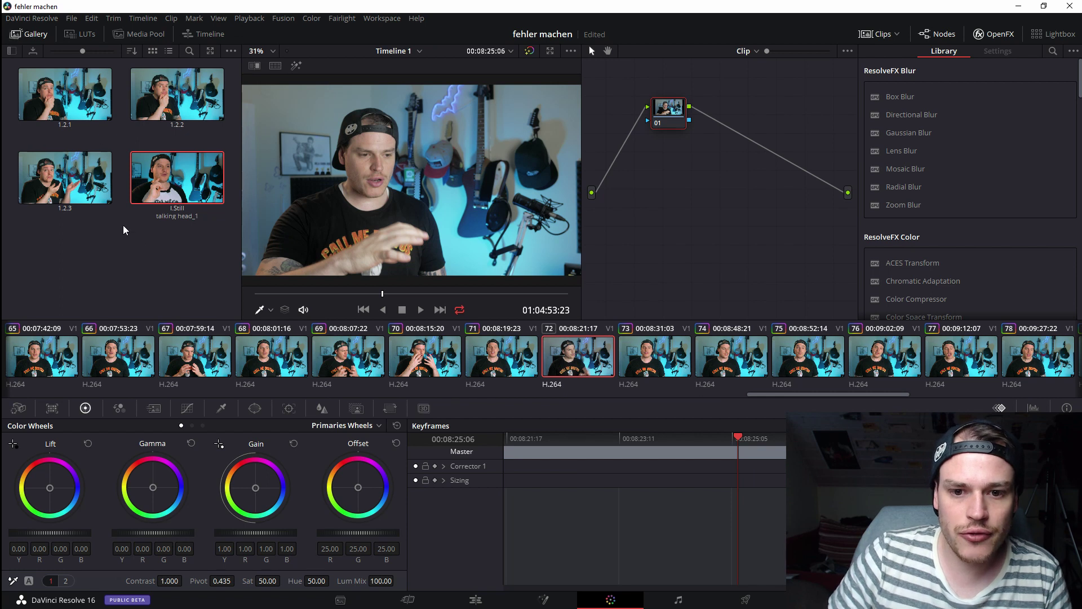
right_click(107, 258)
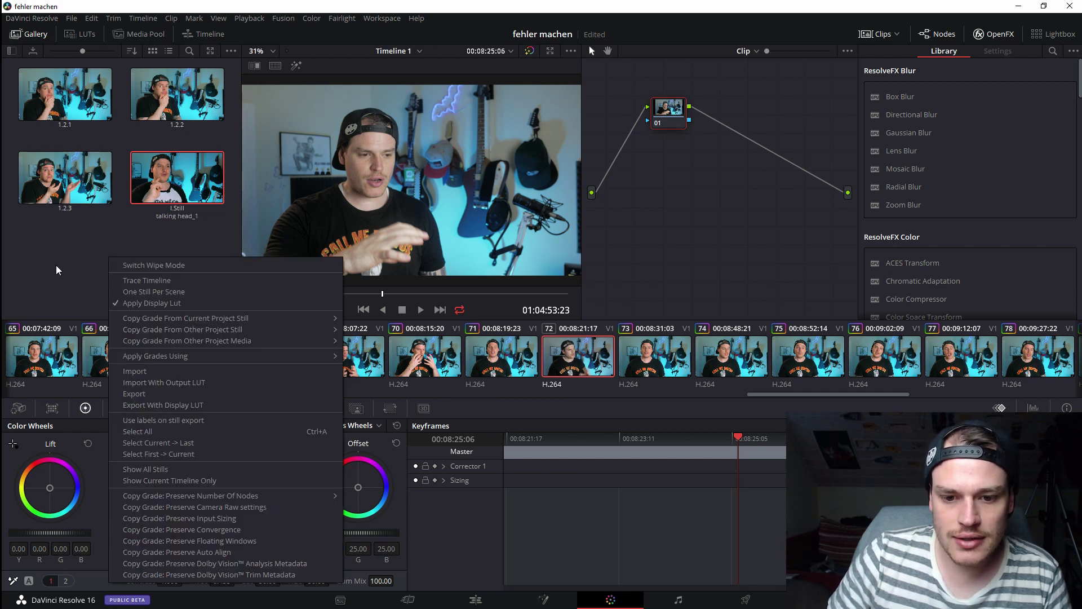
left_click(139, 372)
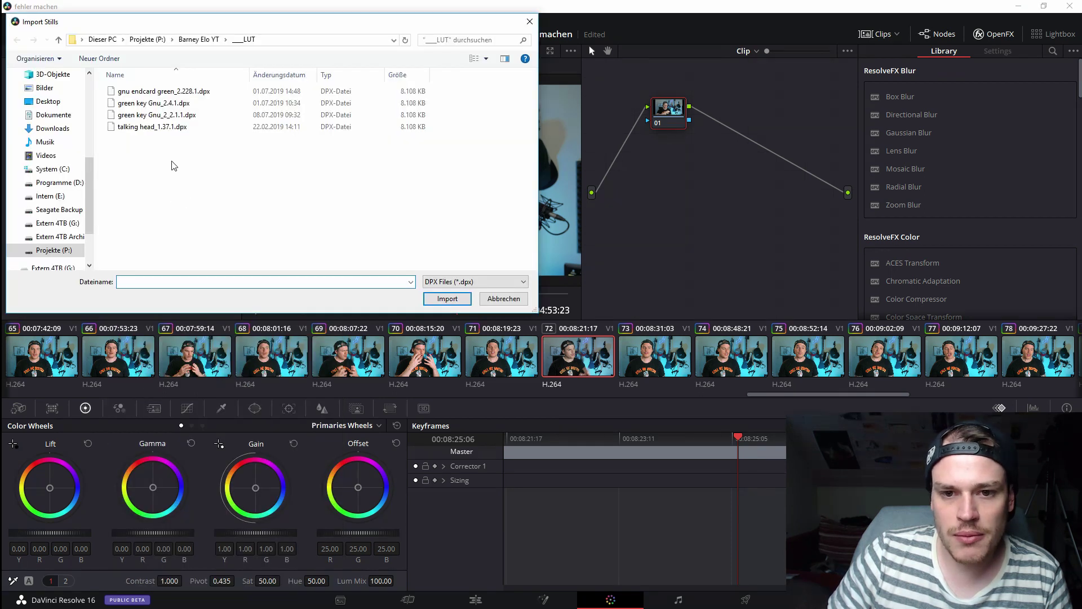
left_click(118, 128)
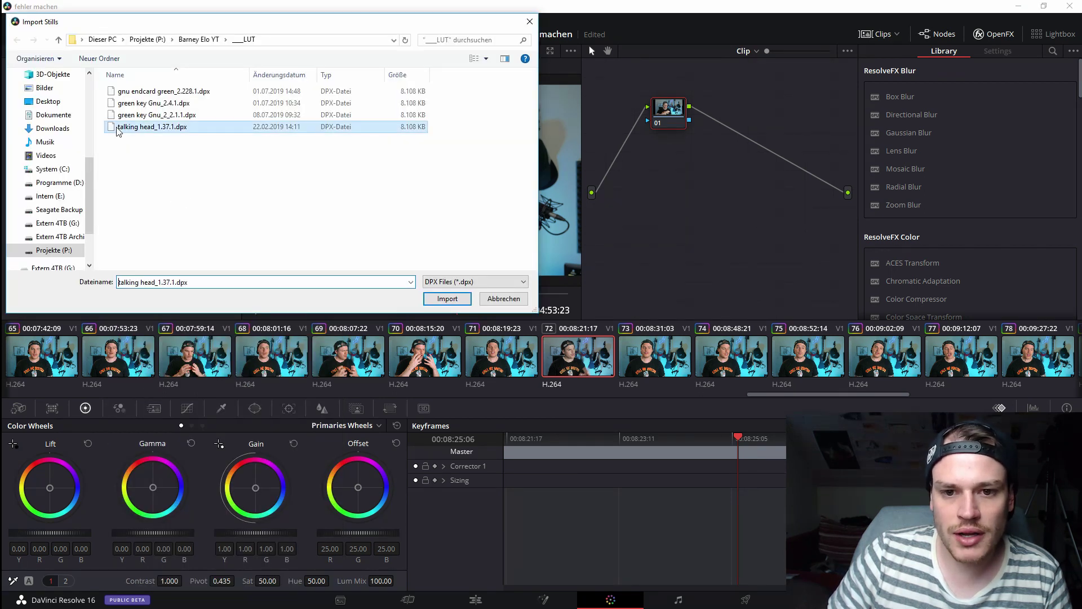
left_click(448, 299)
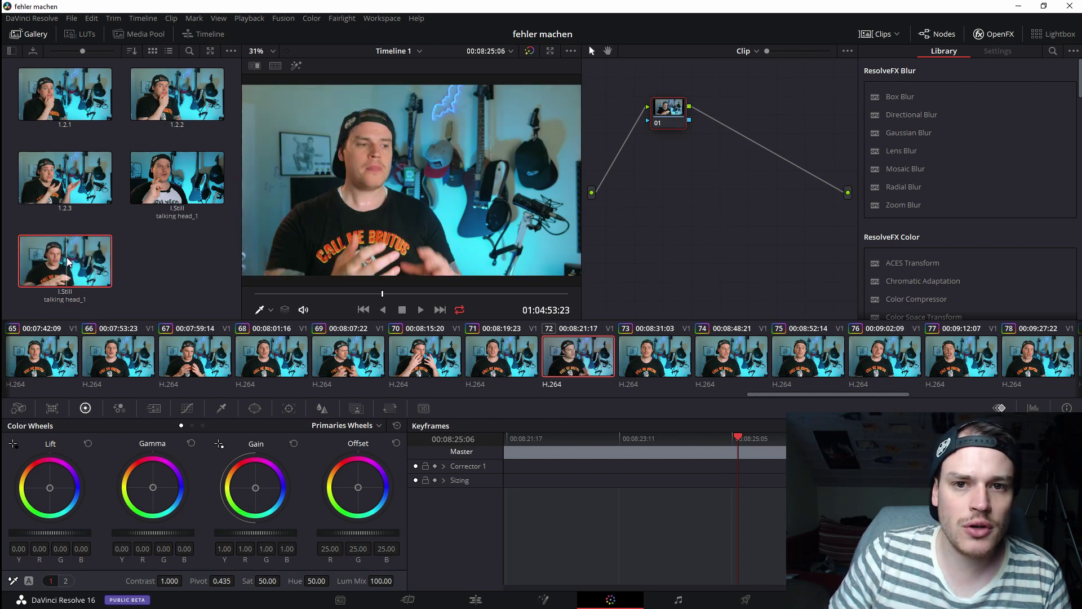
- Apply the imported talking head_1 four-node grade to clip 72 with a middle-click
double_click(66, 261)
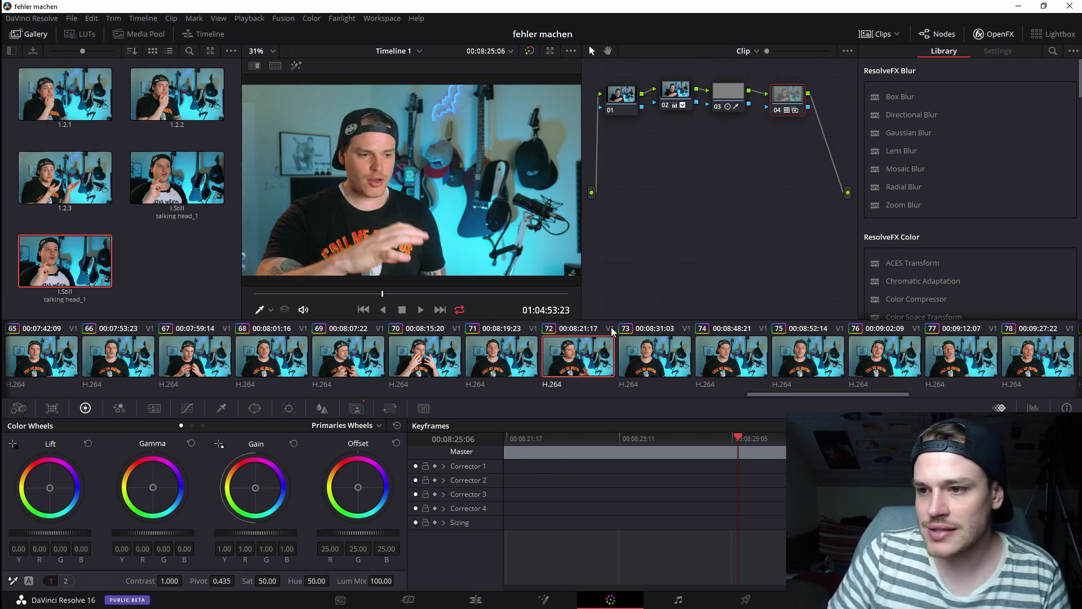
key("ctrl+z")
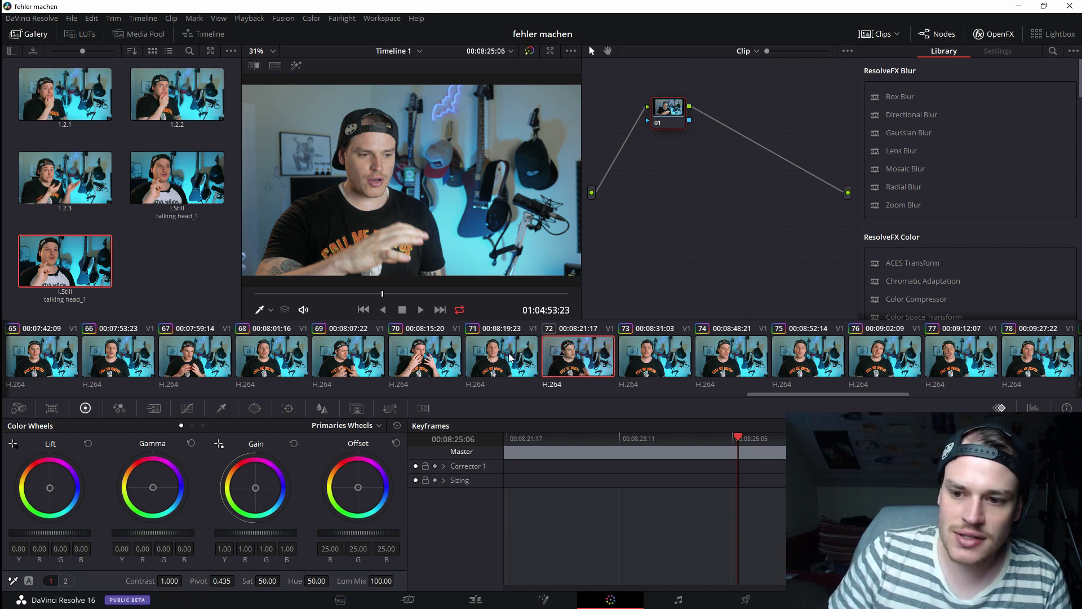
left_click(485, 362)
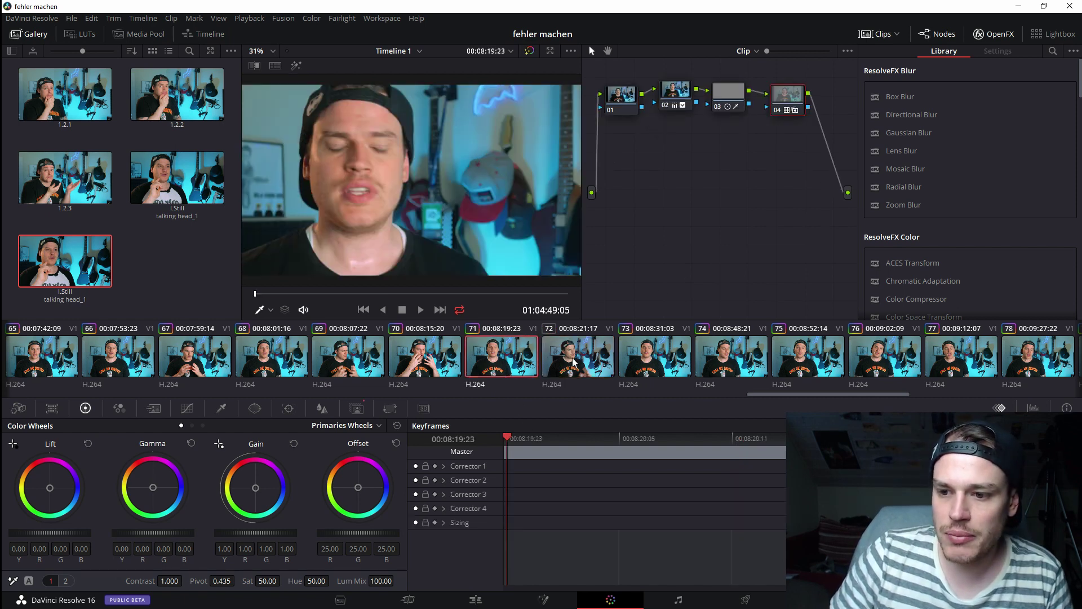
left_click(574, 362)
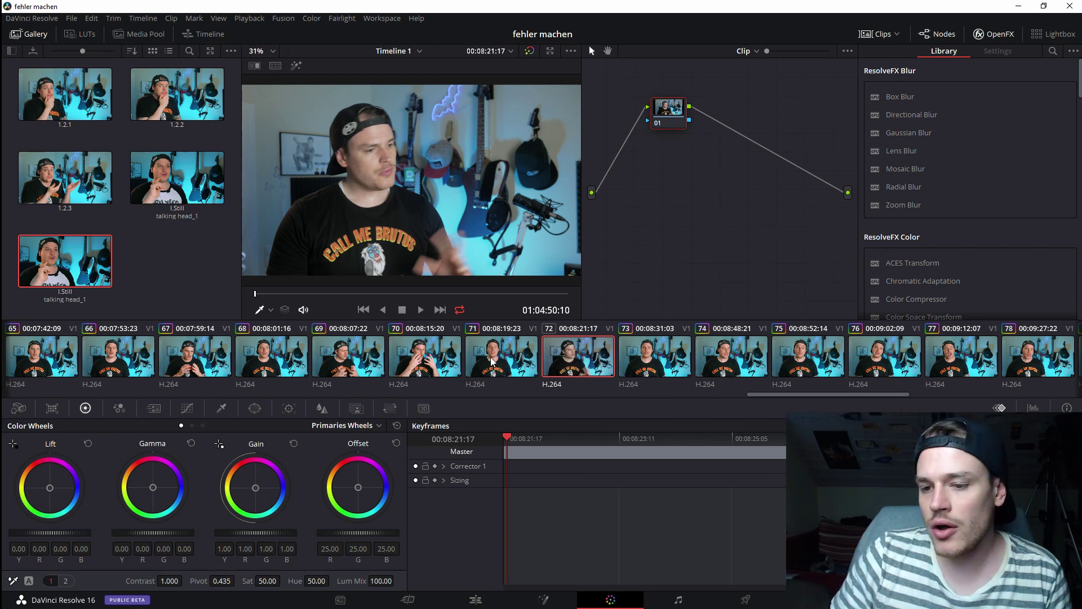
middle_click(492, 362)
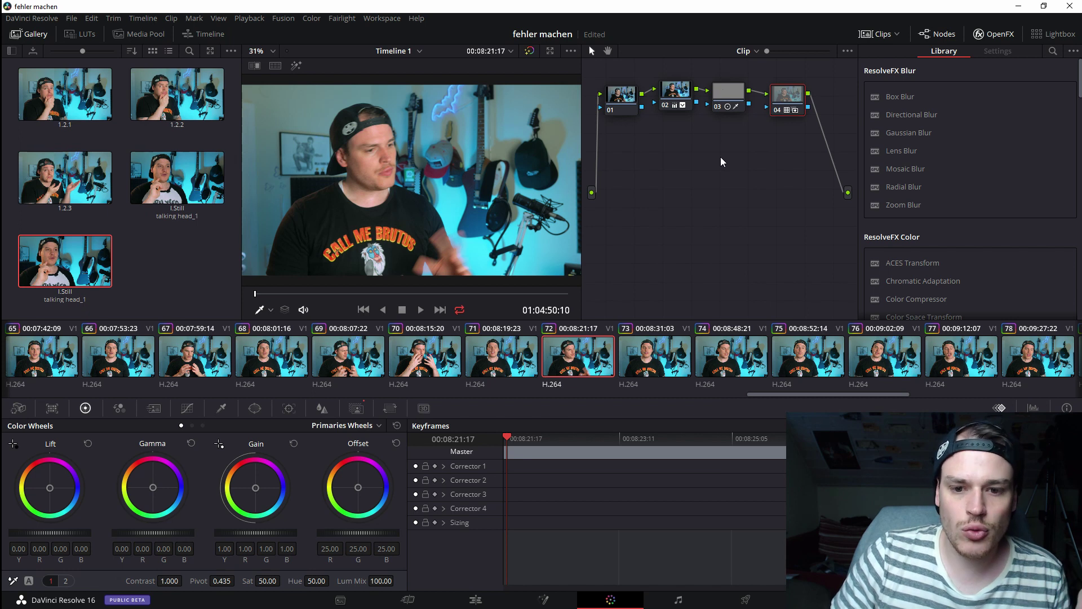
- Deselect the talking head_1 still and return to the Edit page
left_click(186, 271)
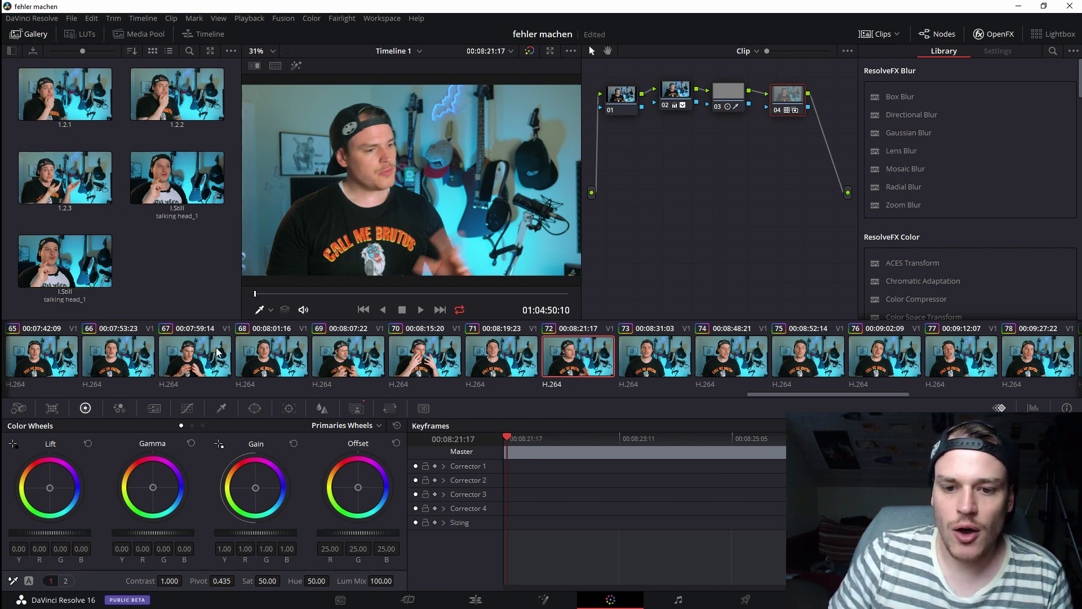
right_click(170, 273)
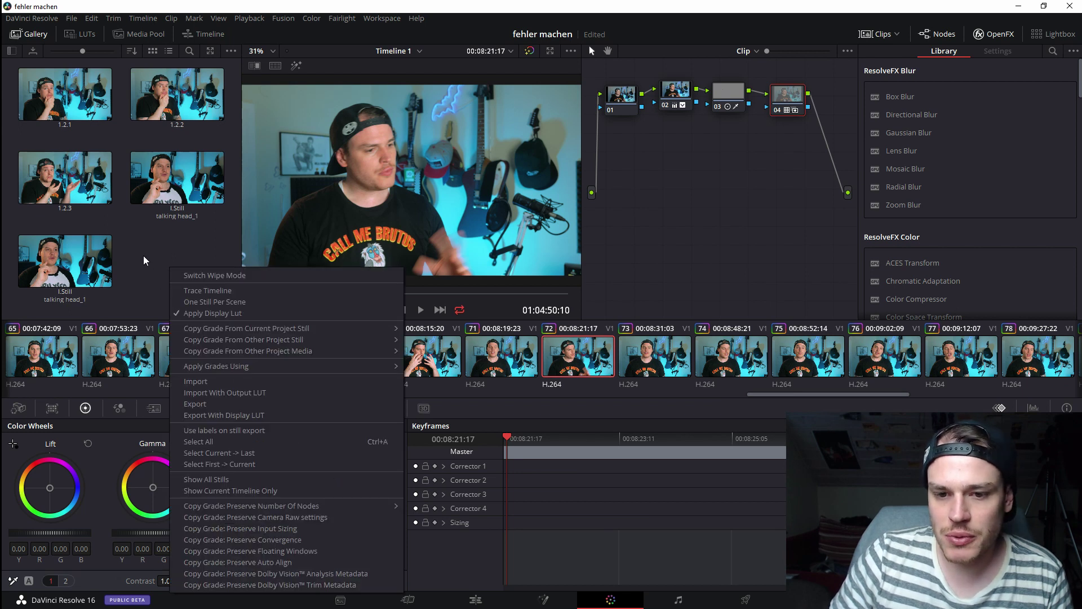
left_click(144, 260)
key("shift+4")
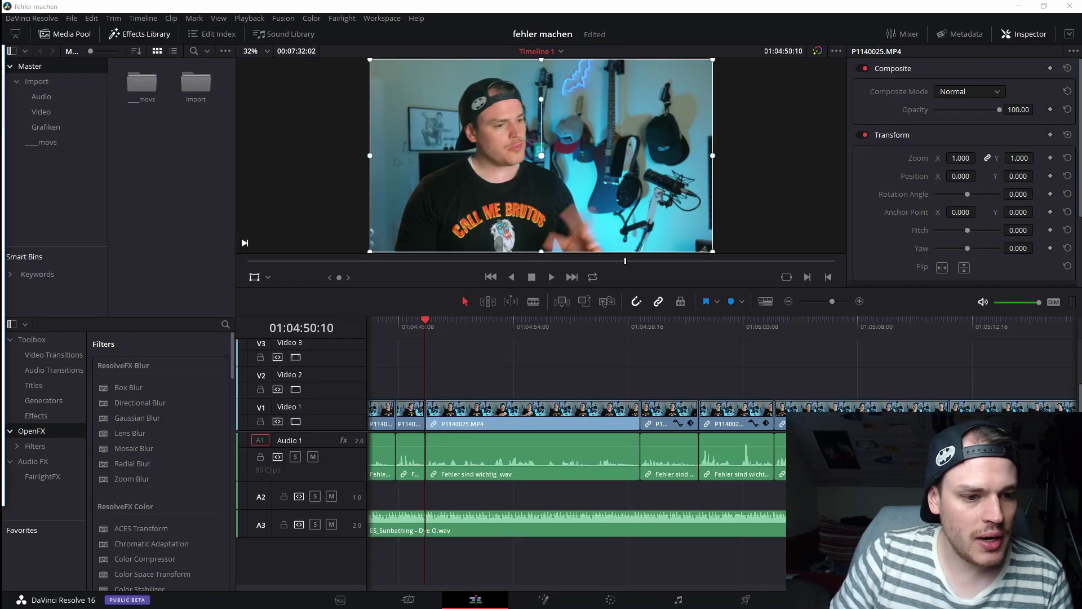
- Place gnugreenscreenaction.mp4 on V2 above the main video and grade it on the Color page
left_click_drag(733, 377, 611, 338)
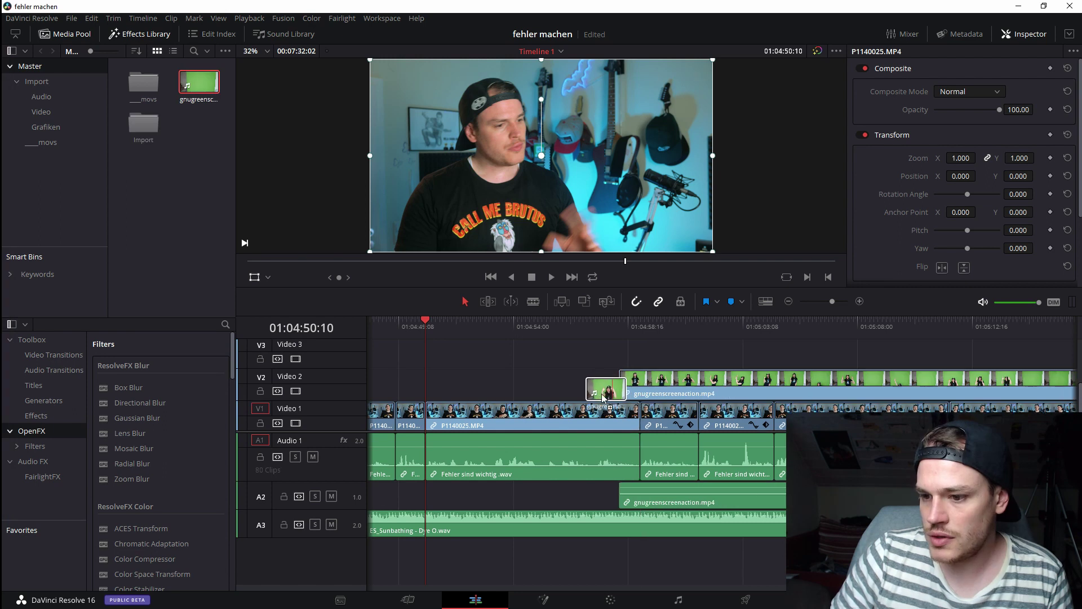
left_click(609, 333)
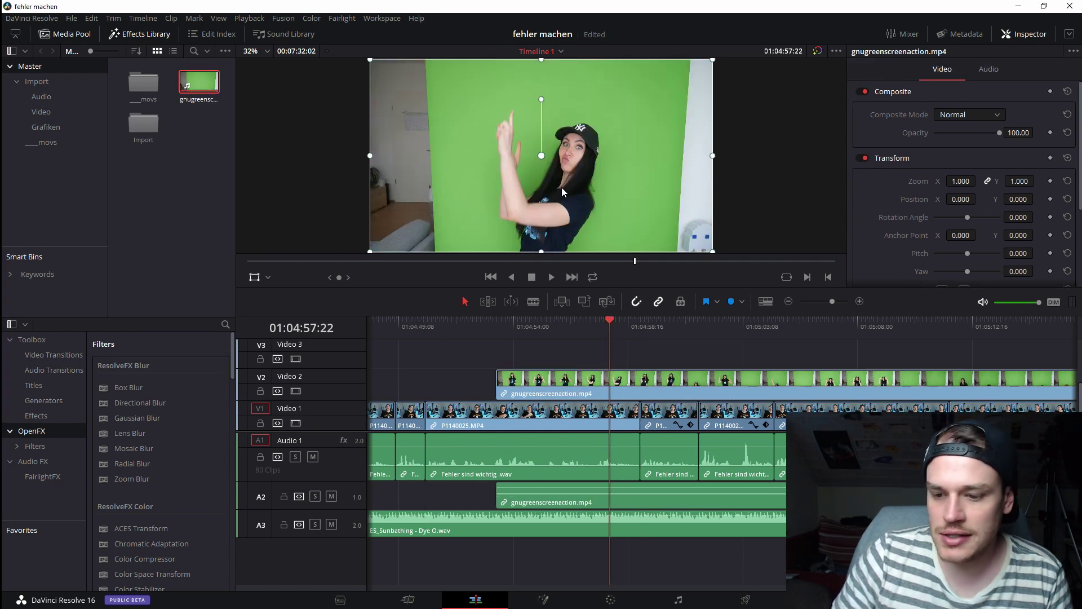
left_click(611, 600)
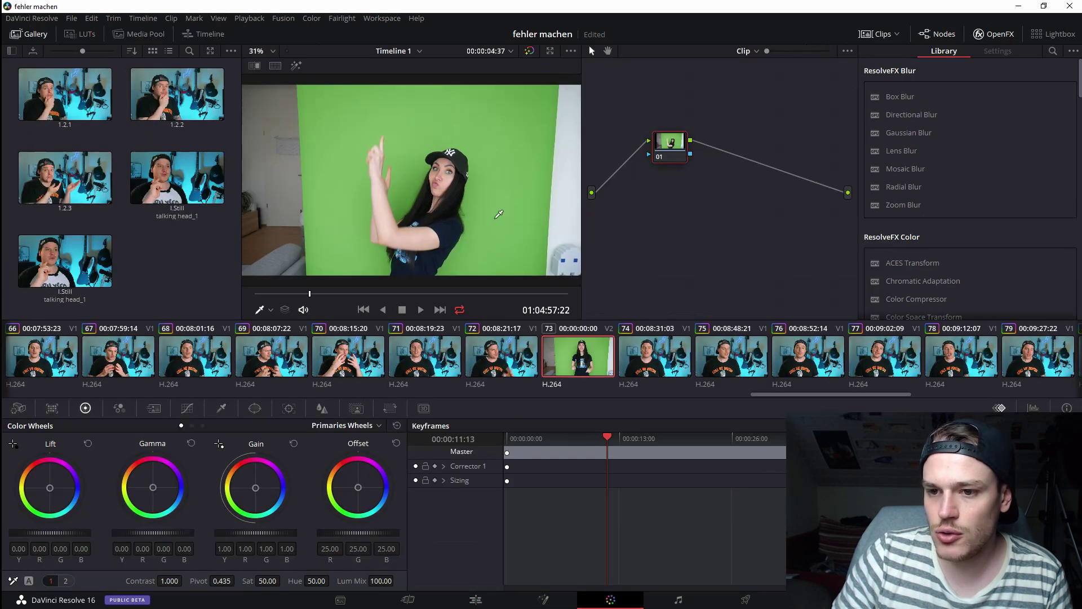
- Import the gnu endcard green_2.228.1.dpx still into the gallery
right_click(173, 258)
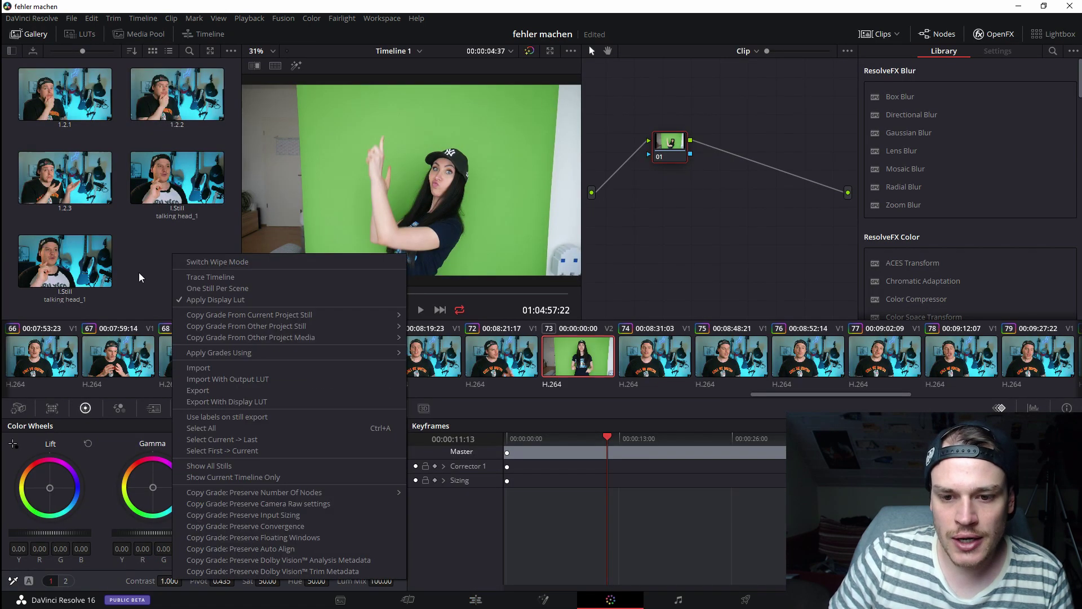
left_click(773, 232)
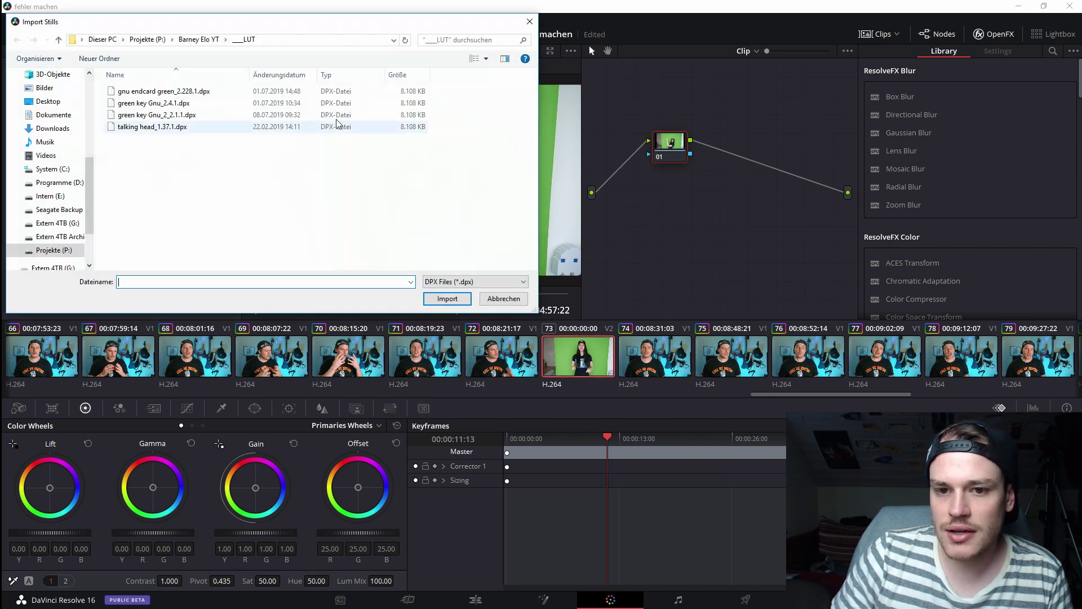
left_click(125, 96)
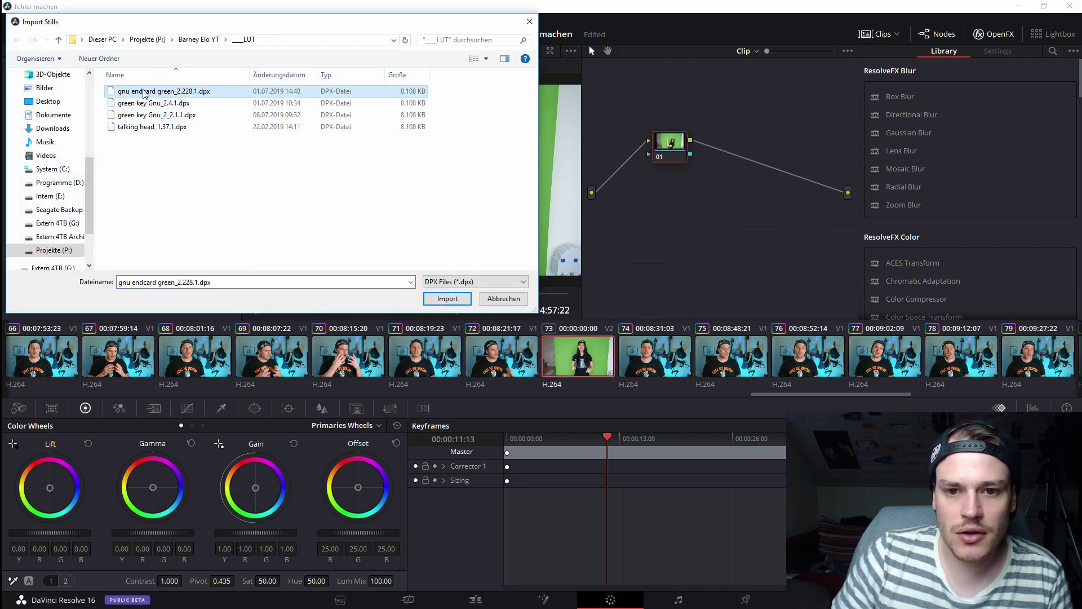
left_click(447, 298)
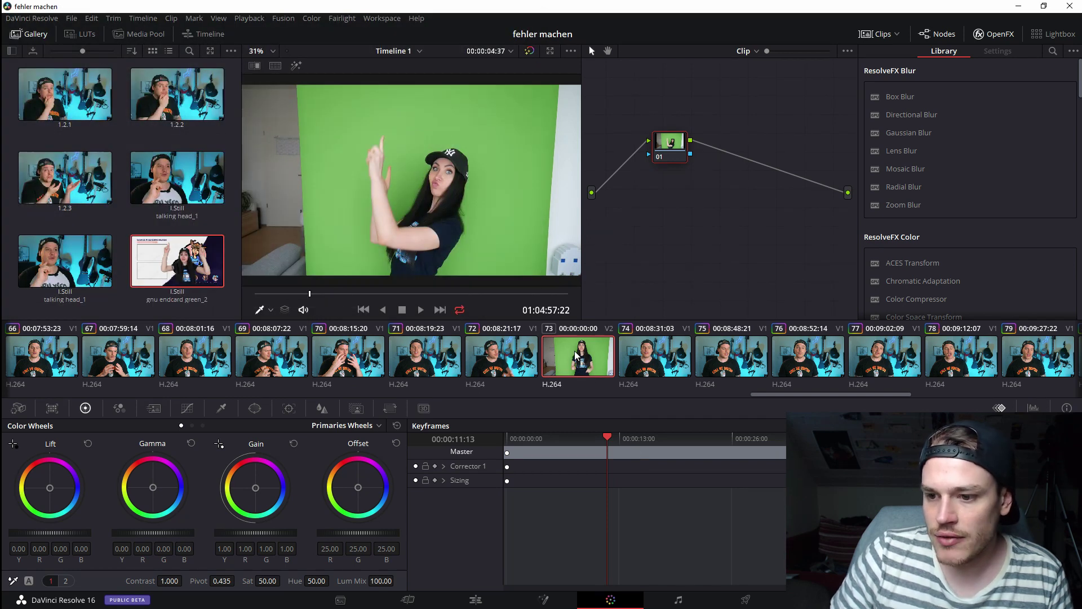
- Apply the gnu endcard green_2 grade to the greenscreen clip, check its Qualifier and Window, and return to Edit
middle_click(187, 263)
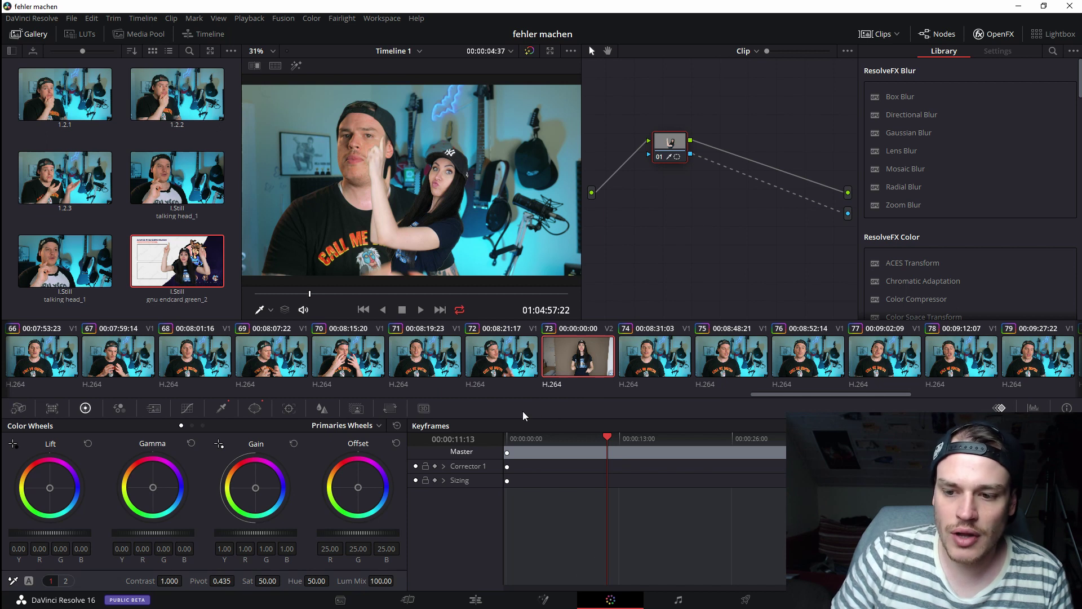
left_click(221, 408)
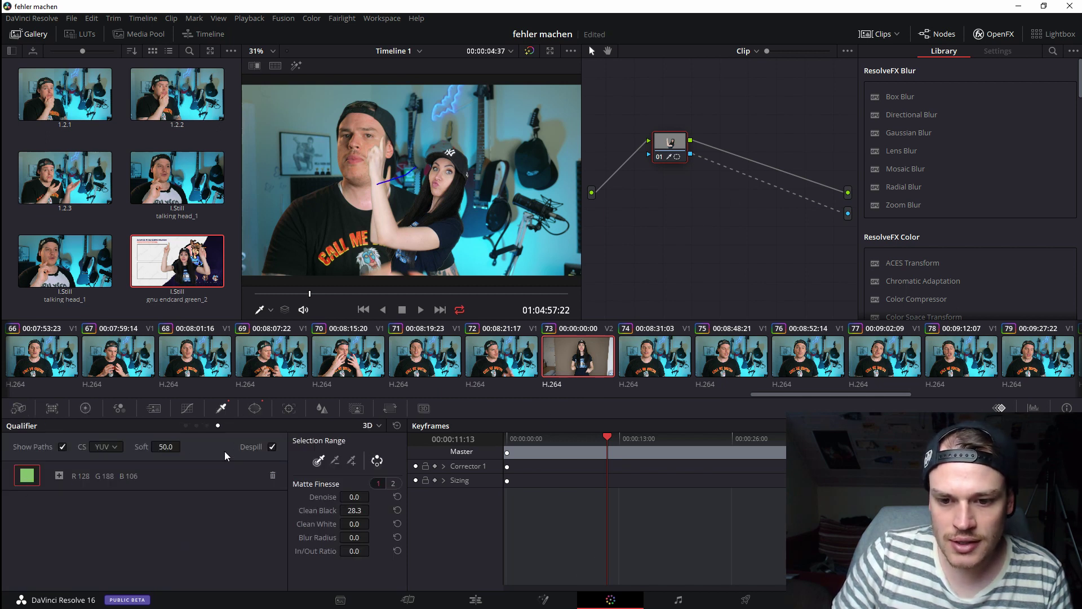
left_click(254, 408)
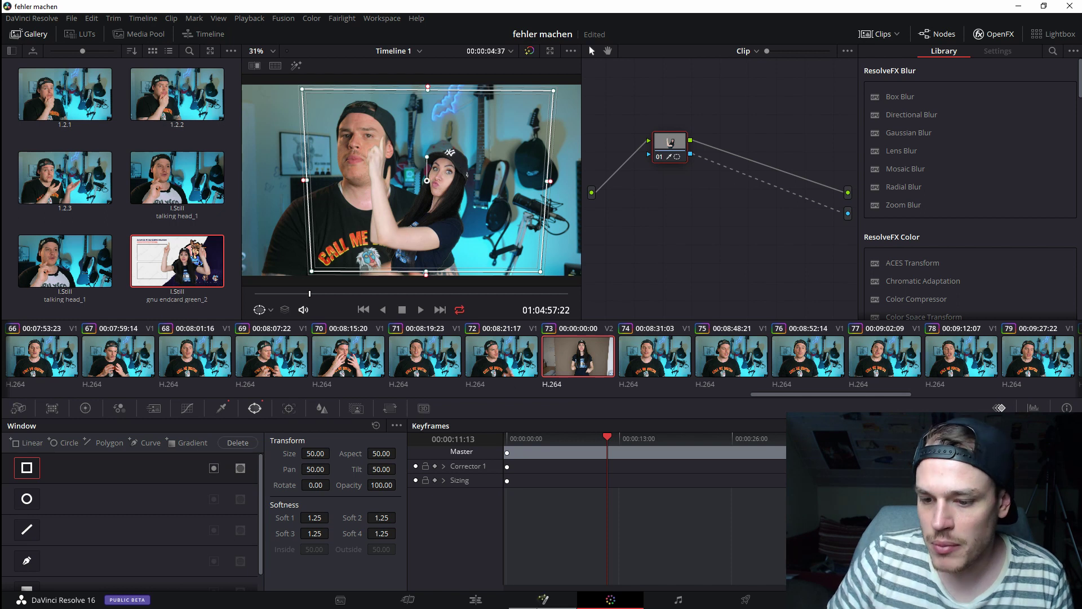
left_click(475, 599)
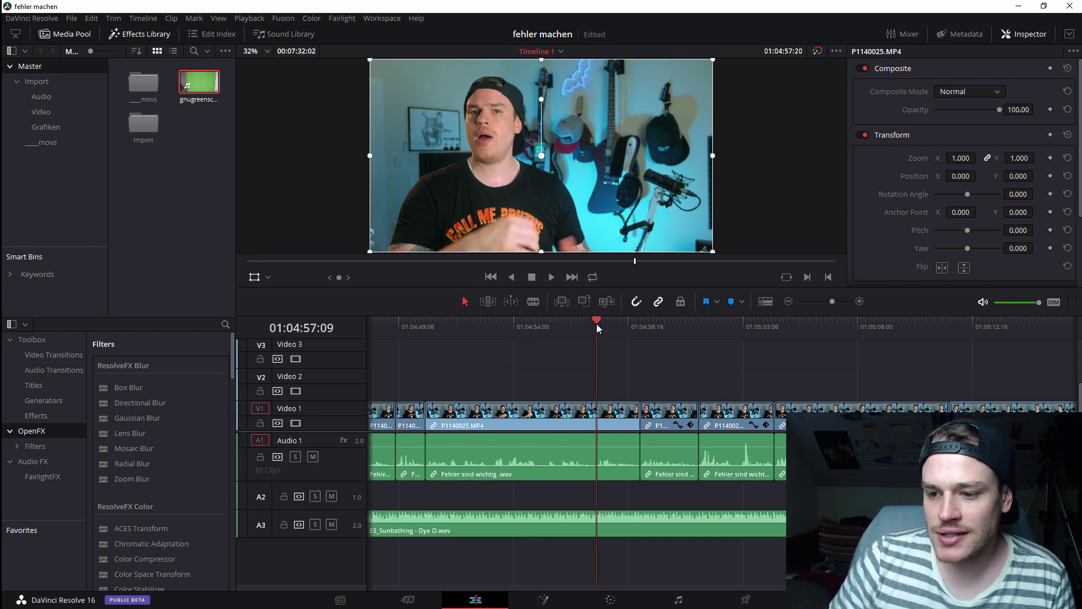
left_click_drag(614, 322, 594, 324)
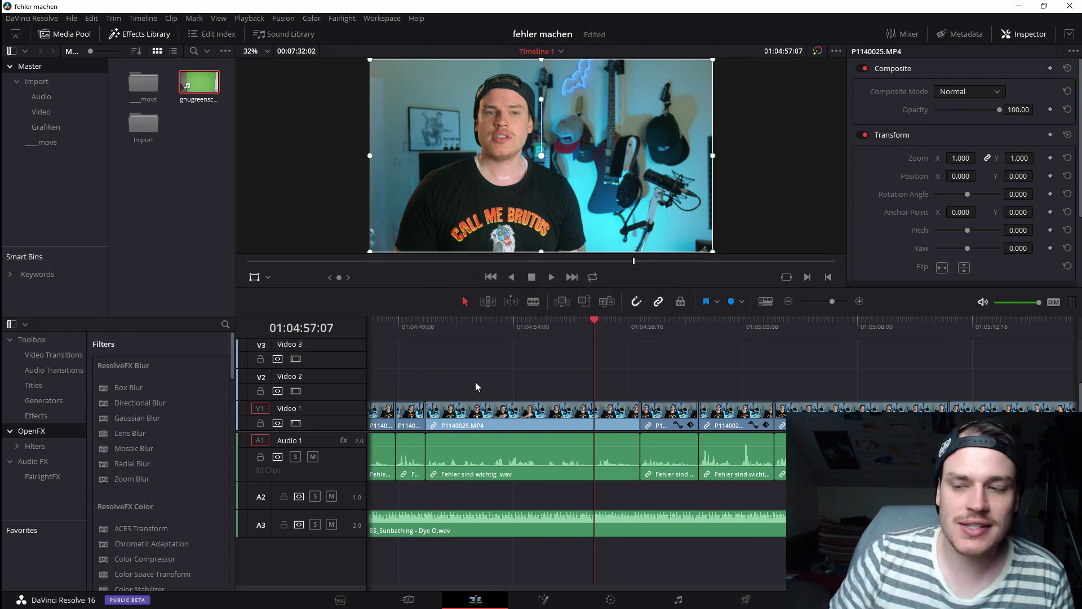
left_click(31, 20)
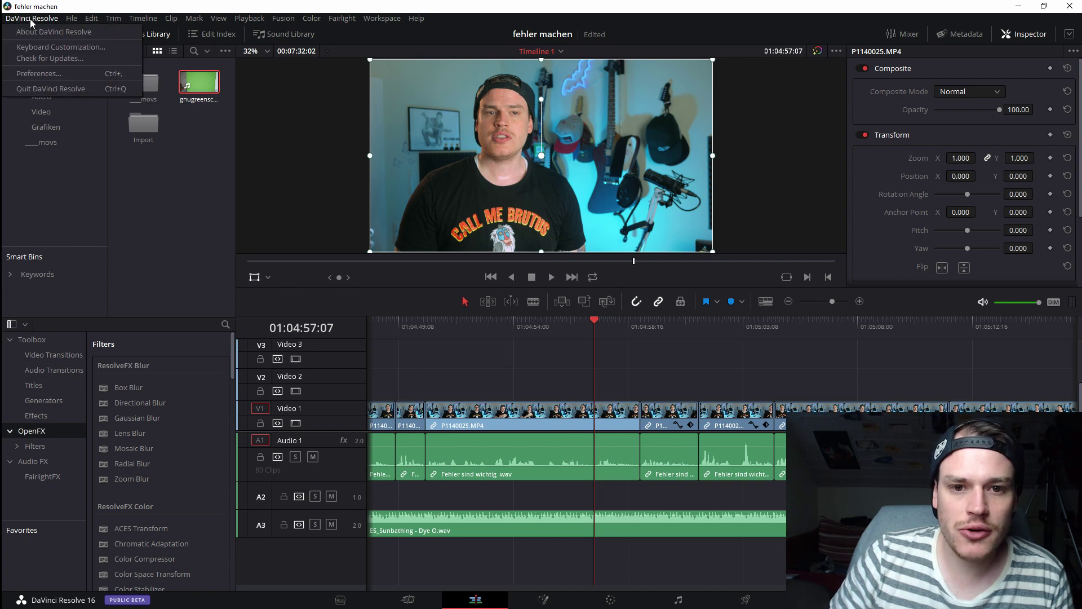
left_click(39, 74)
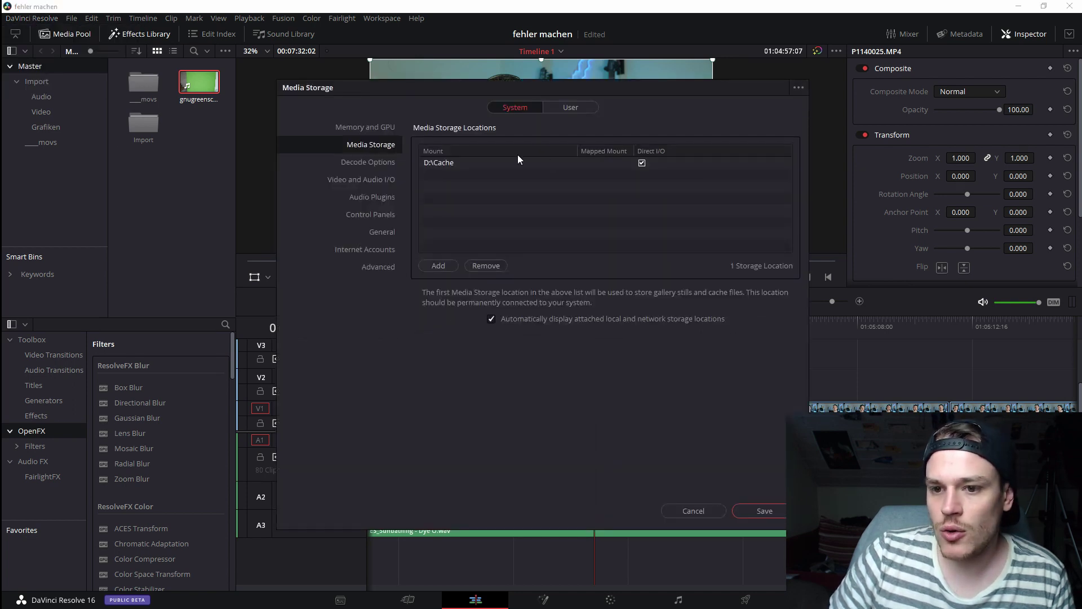
left_click(567, 106)
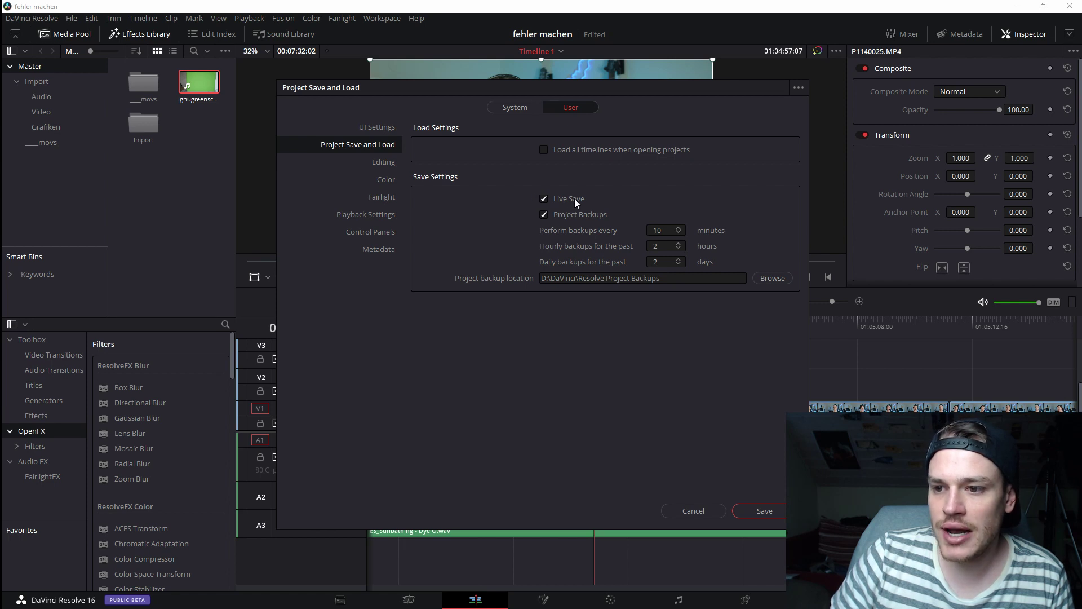
left_click(765, 511)
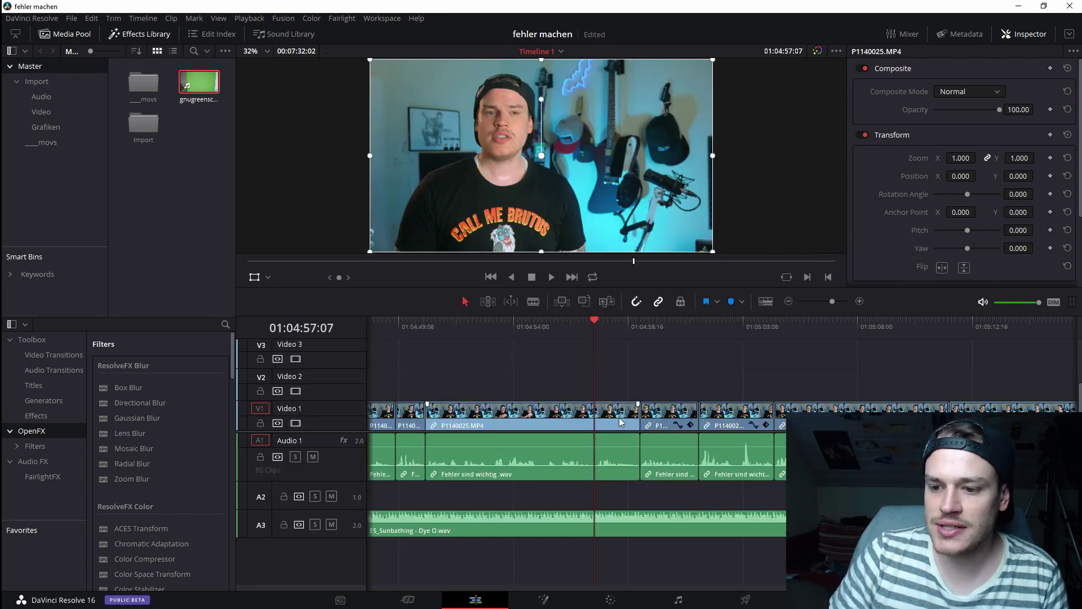
- Blade out a middle section of the P1140025 clip, delete it and close the gap
left_click(512, 416)
key("BackSpace")
left_click(526, 415)
key("BackSpace")
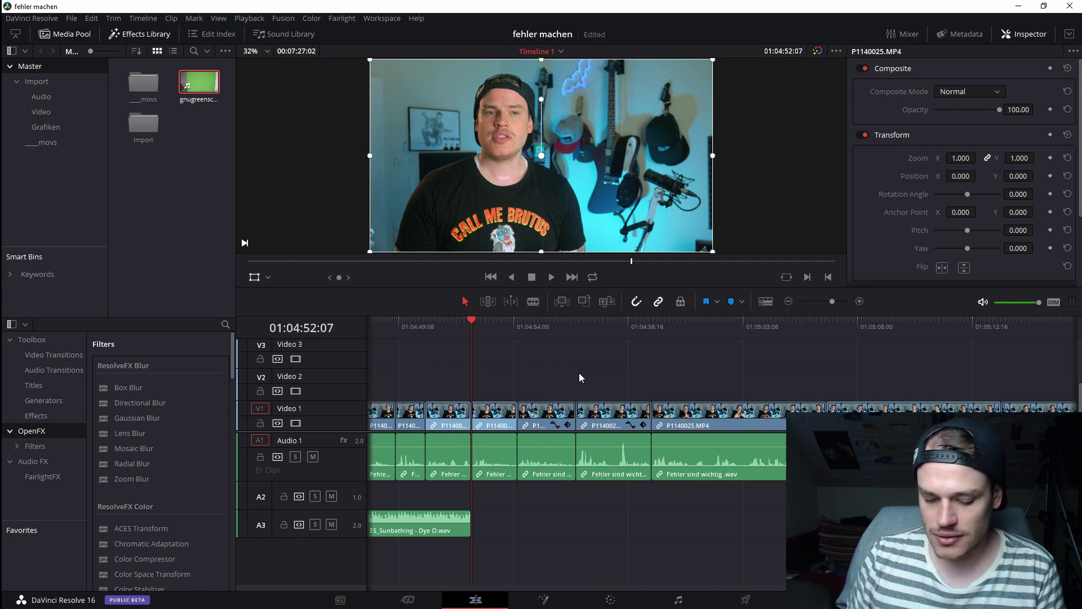
- Undo the removal so the deleted middle section of P1140025 returns
key("ctrl+z")
key("ctrl+z")
key("ctrl+z")
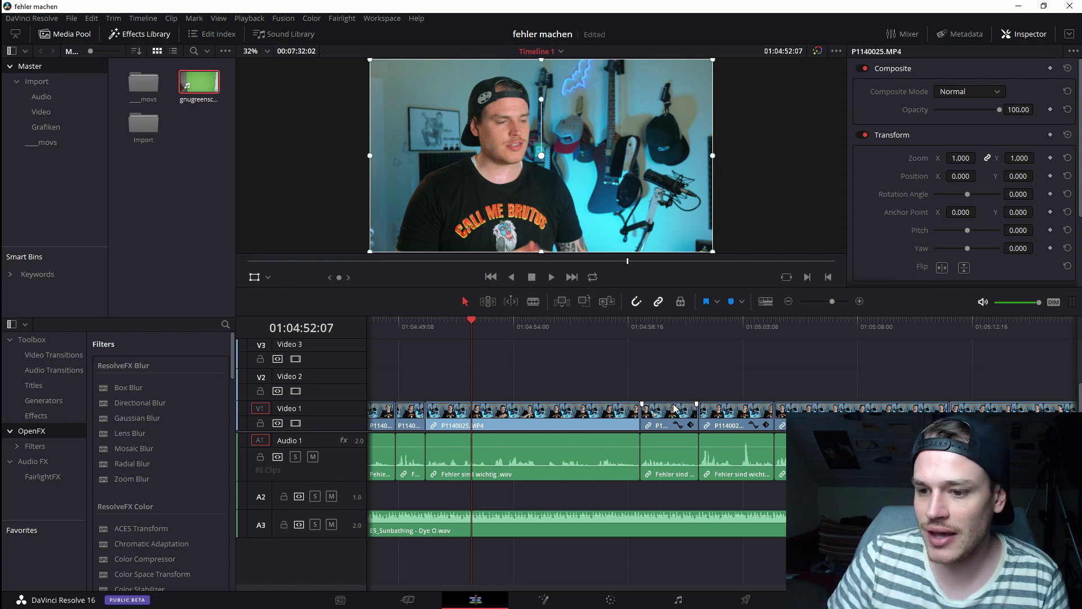
scroll(633, 381, "down", 5)
scroll(784, 417, "up", 3)
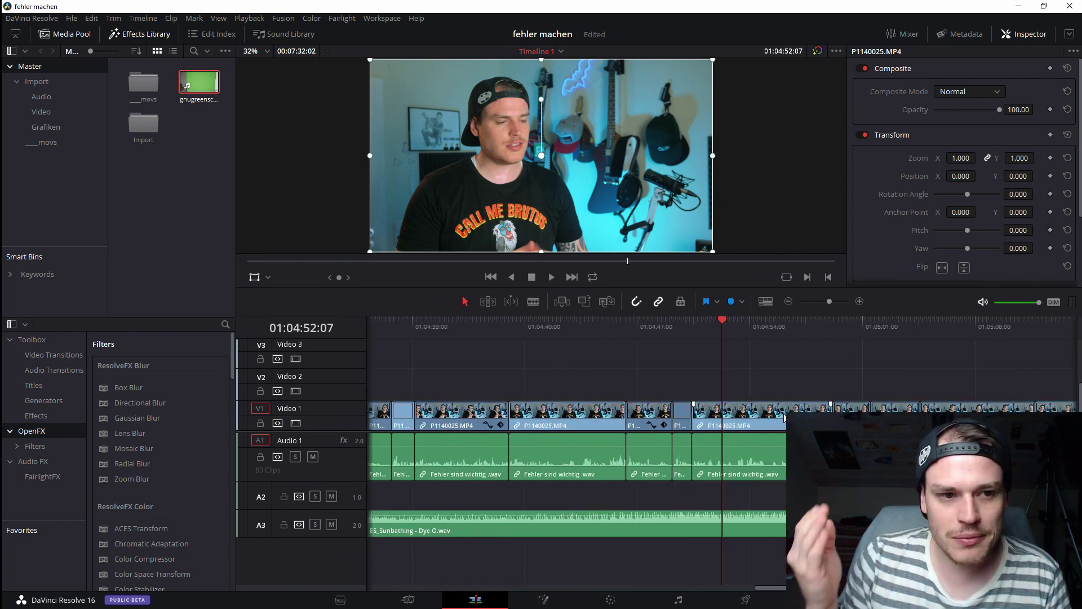